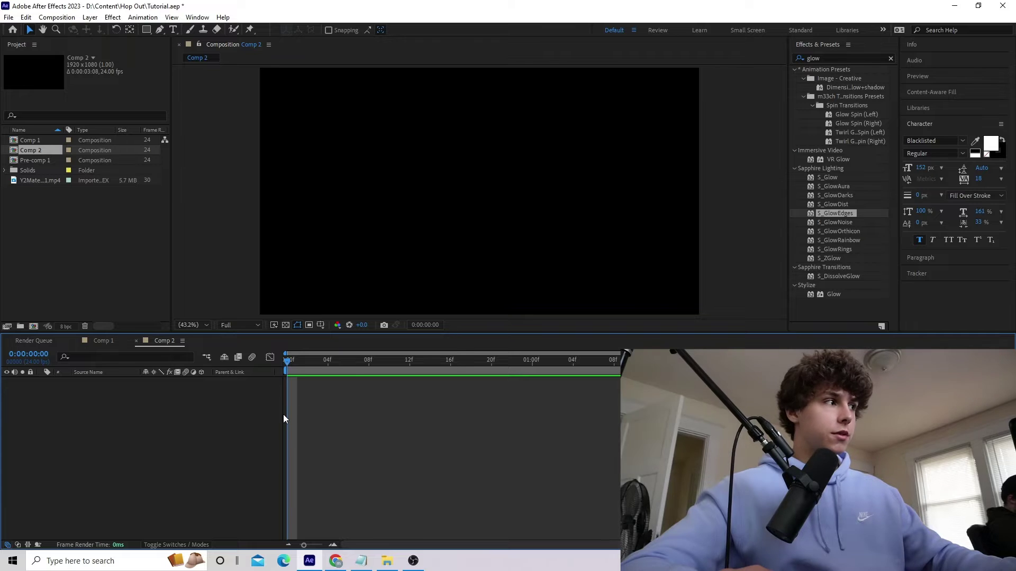
- Pick the Horizontal Type tool to add text to Comp 2
click(173, 30)
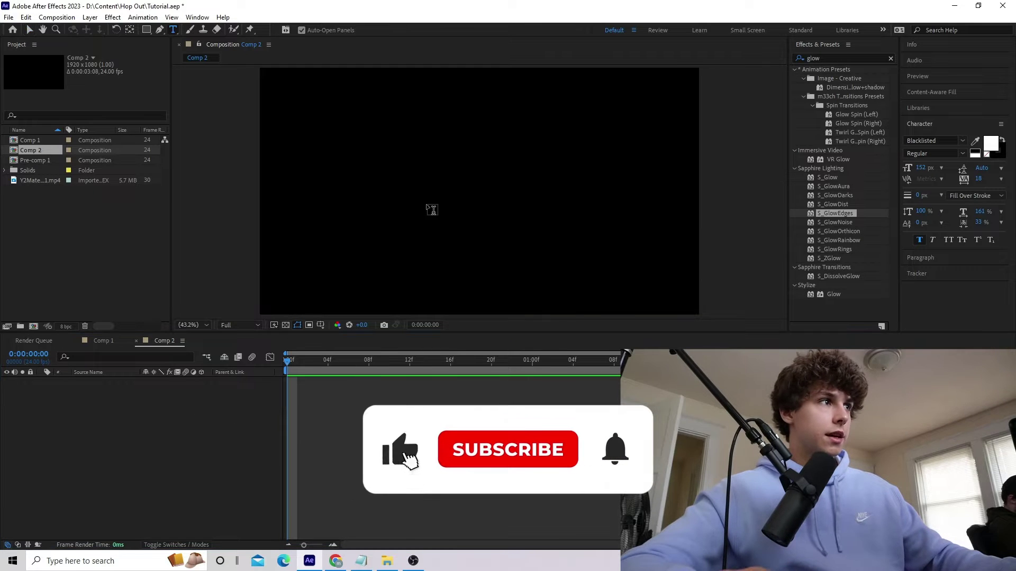
- Create a 'YEAT' text layer in the viewer and set its tracking to 45
click(430, 166)
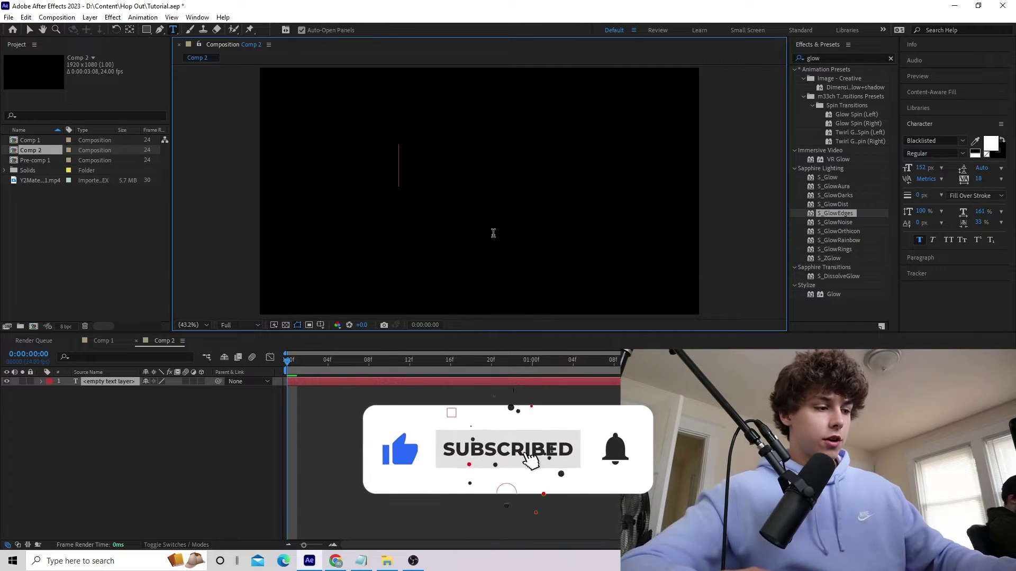
text(YEAT)
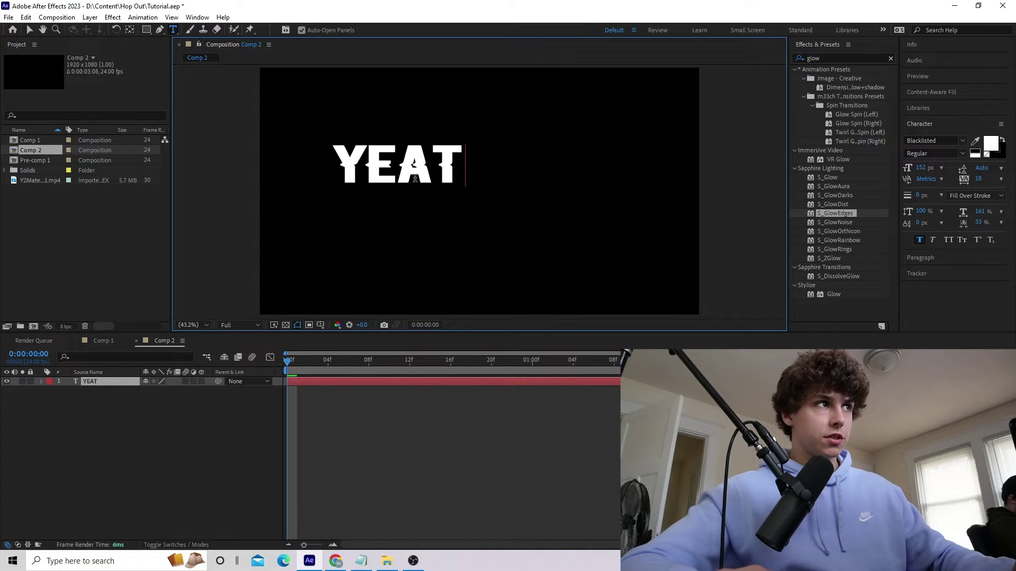
key(ctrl+a)
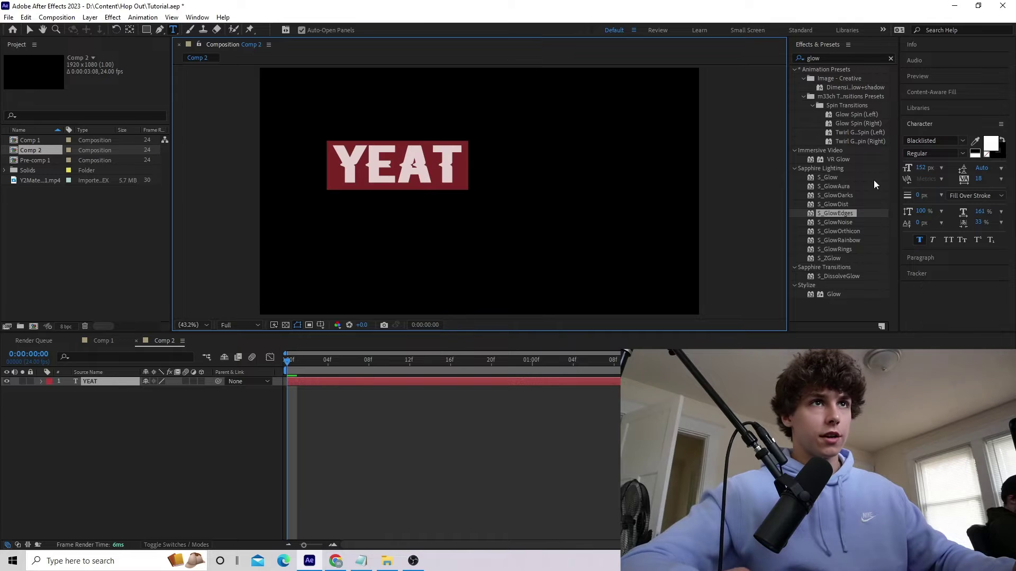
drag(981, 181, 901, 189)
key(ctrl+z)
click(132, 431)
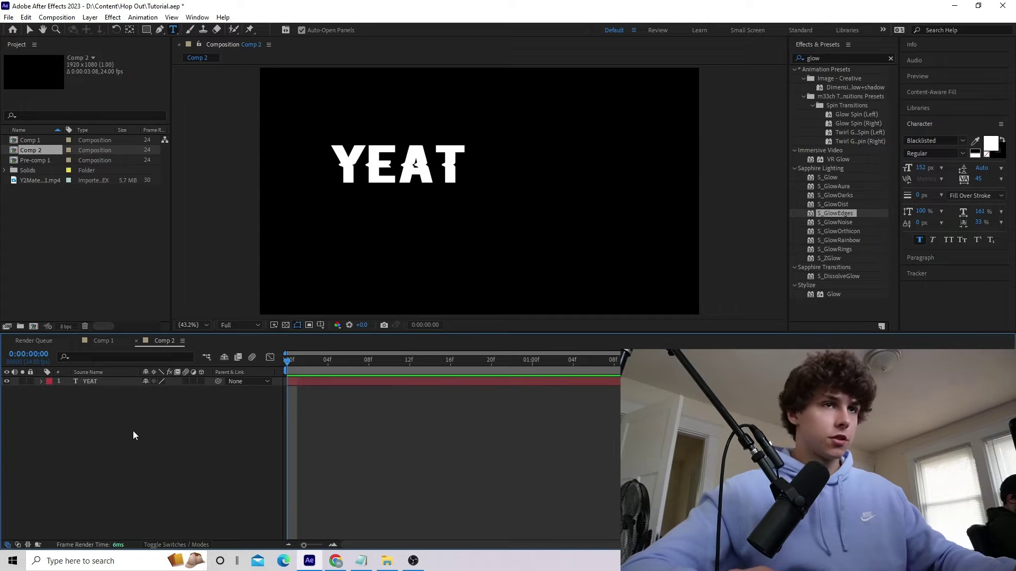
- Add a new full-frame solid layer with the default settings
right_click(93, 421)
mouse_move(156, 289)
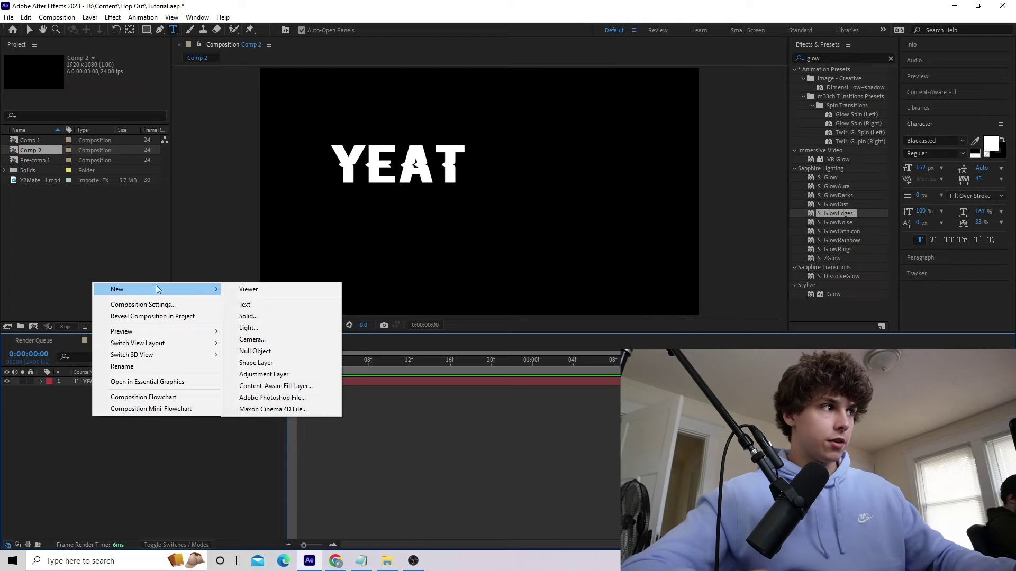
click(260, 316)
click(541, 372)
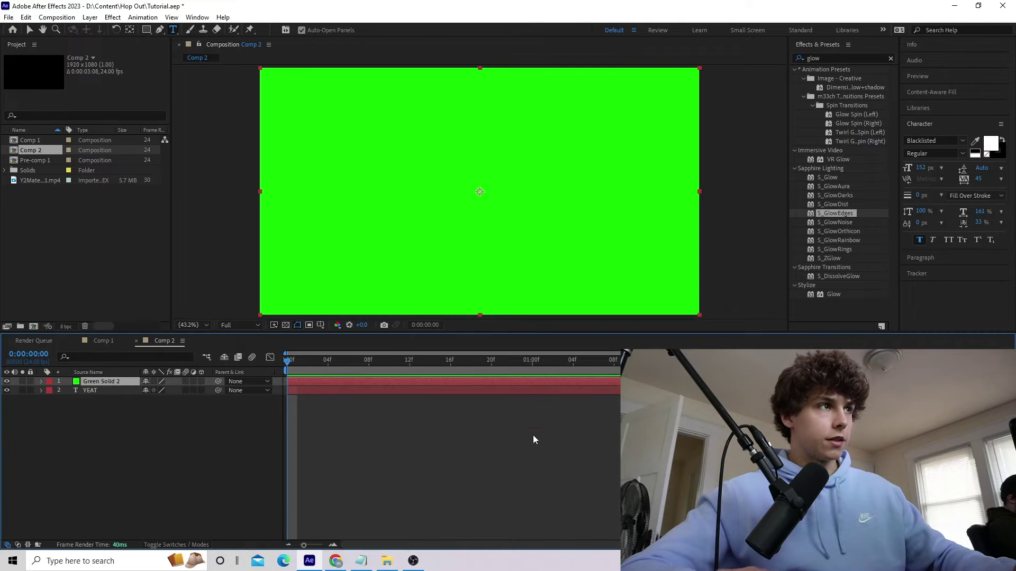
- Search Effects & Presets for 'element' and apply Element to the green solid
click(842, 58)
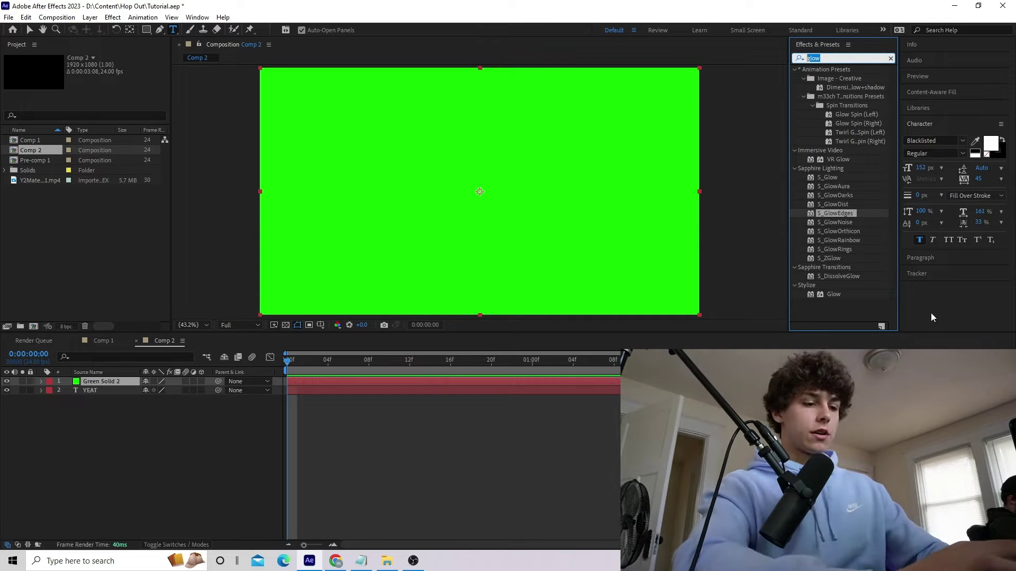
text(element)
drag(828, 79, 339, 381)
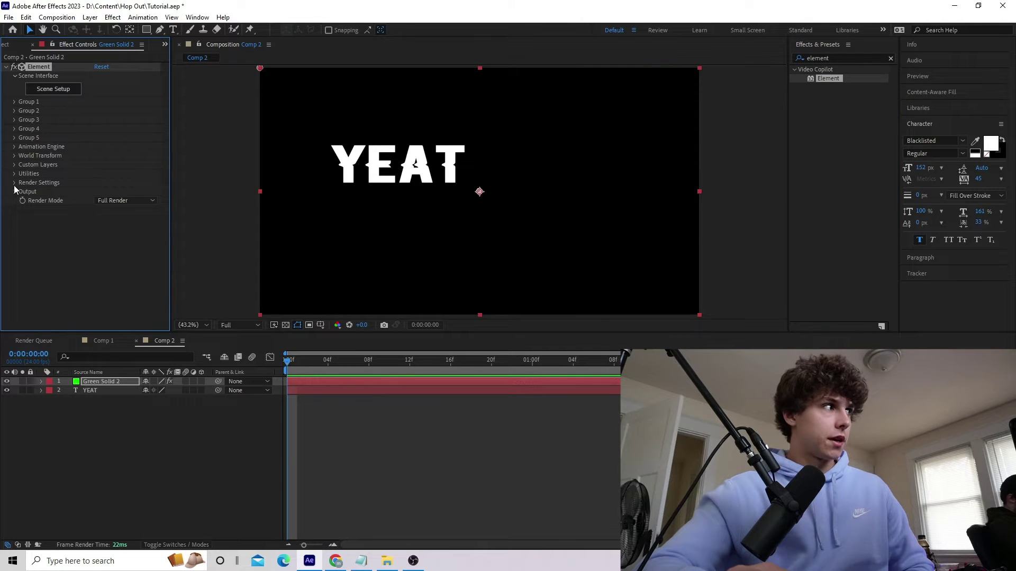
- Set Element's Custom Text and Masks Path Layer 1 to the YEAT text layer
click(15, 165)
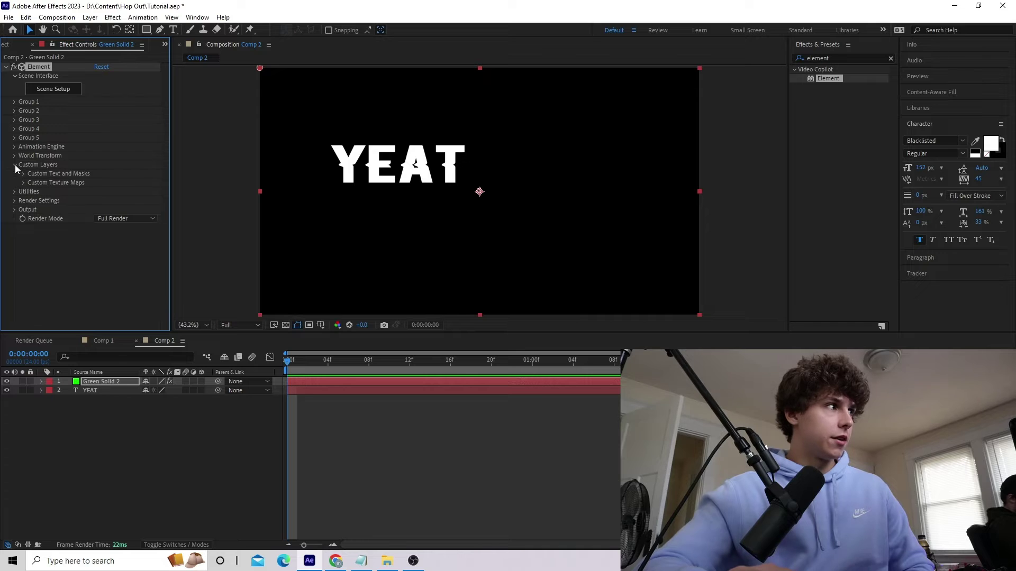
click(23, 174)
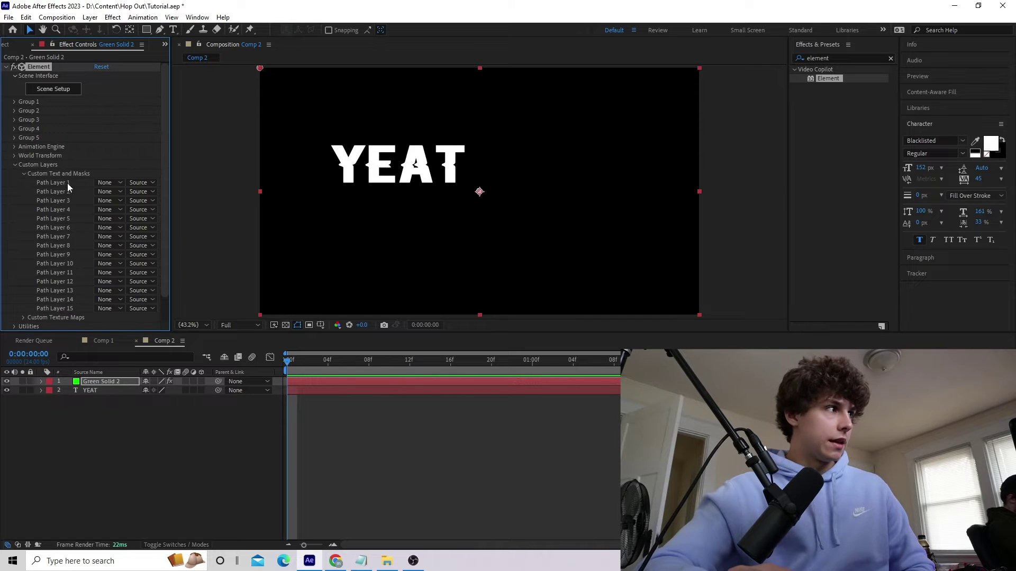
click(104, 183)
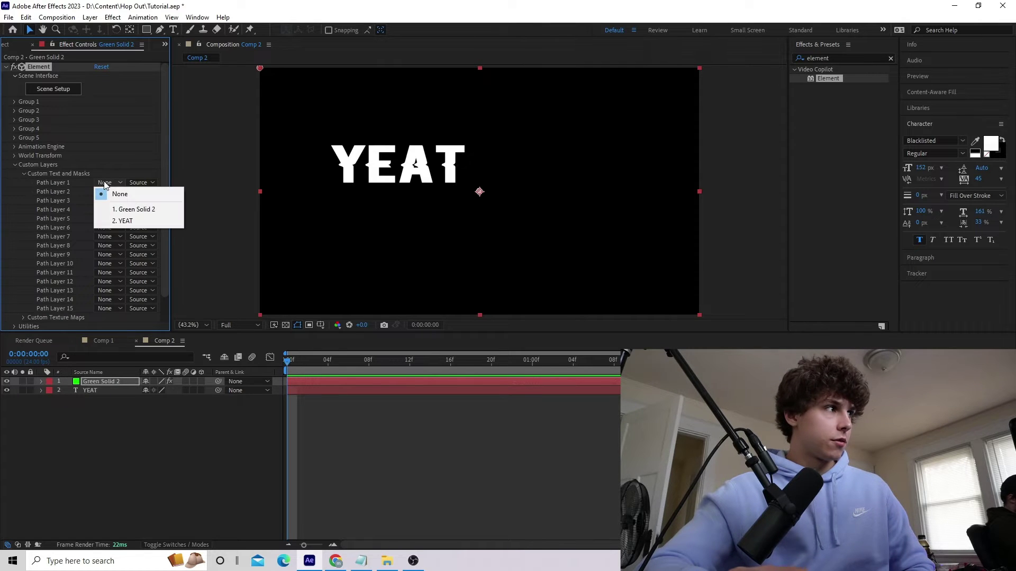
click(122, 221)
click(49, 90)
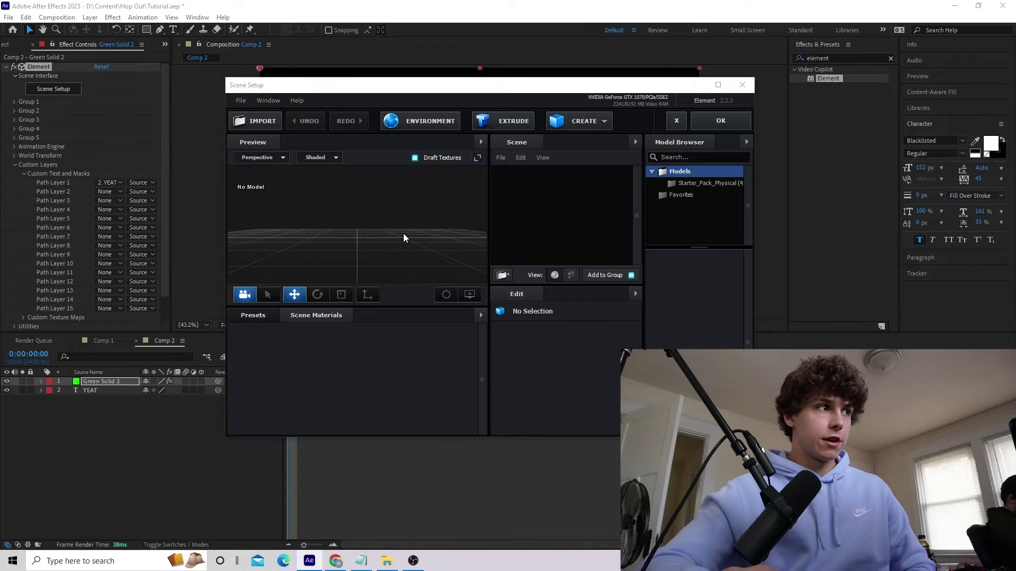
- Extrude YEAT into a 3D model and raise its bevel scale to 7.86
click(503, 120)
drag(355, 242, 392, 223)
scroll(555, 381, down, 2)
drag(581, 395, 609, 395)
drag(385, 229, 479, 249)
drag(581, 395, 585, 396)
drag(370, 233, 362, 214)
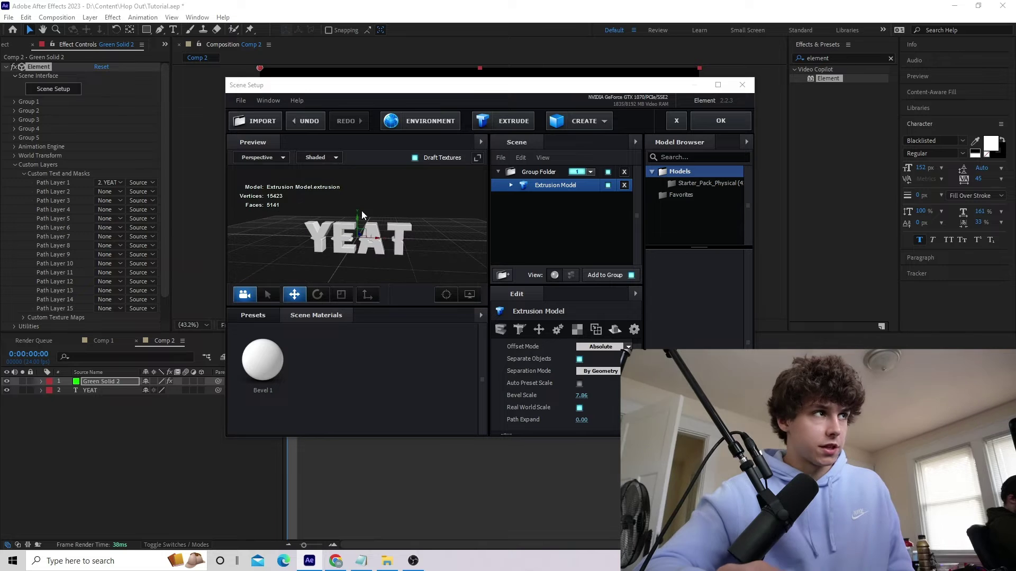
- Load blueglowy.png as the scene's environment map
click(424, 122)
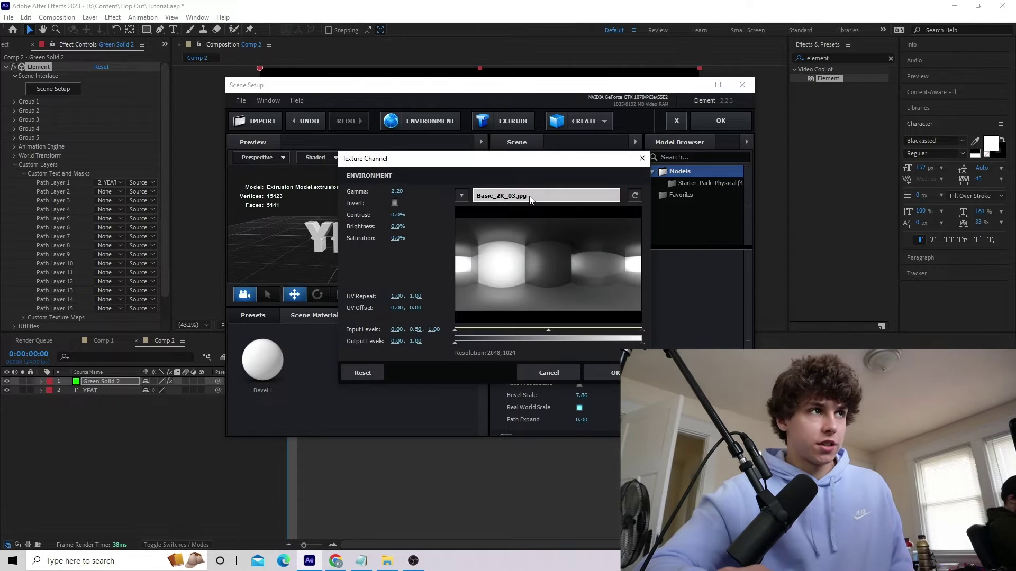
click(531, 196)
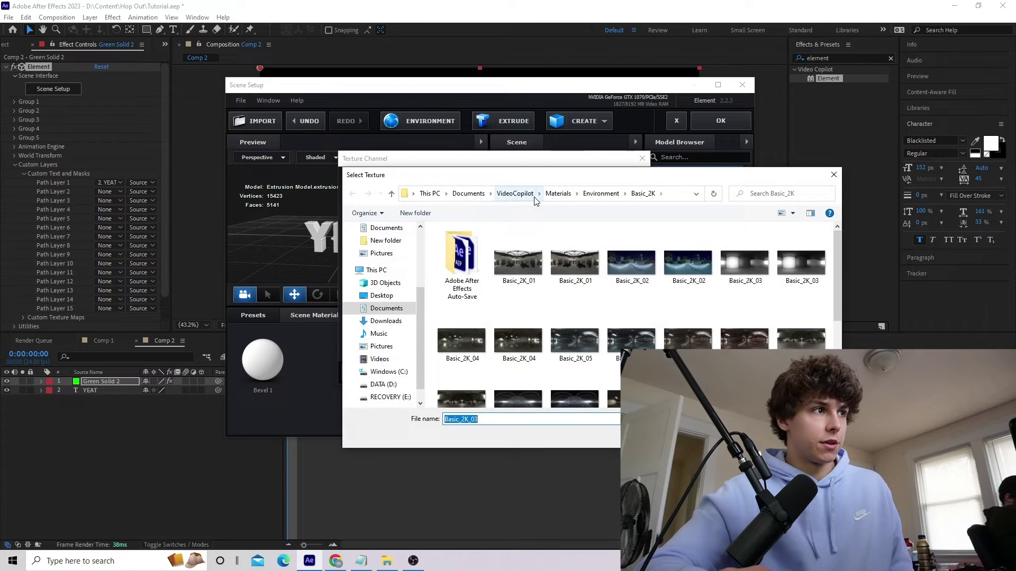
double_click(561, 273)
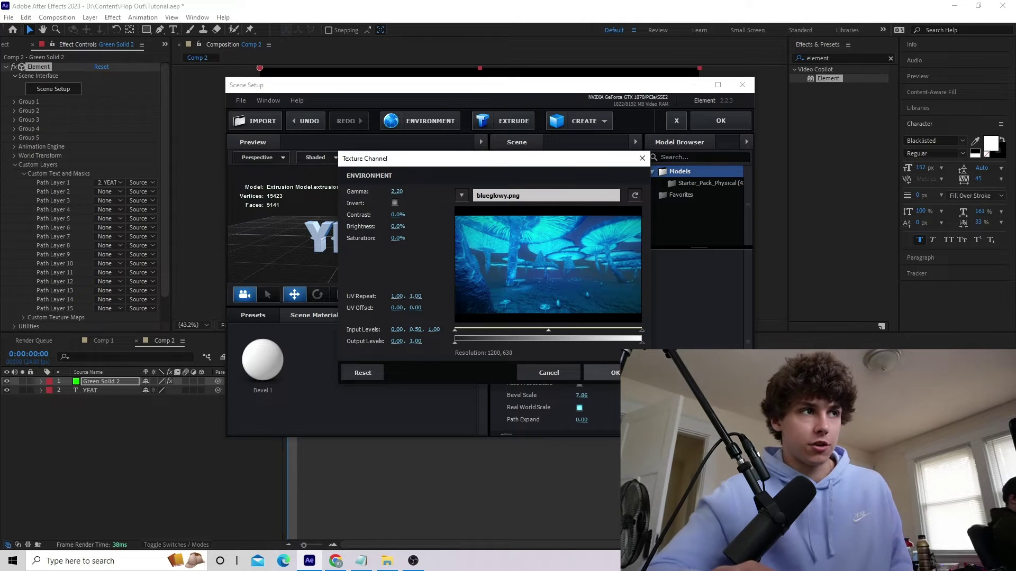
click(608, 372)
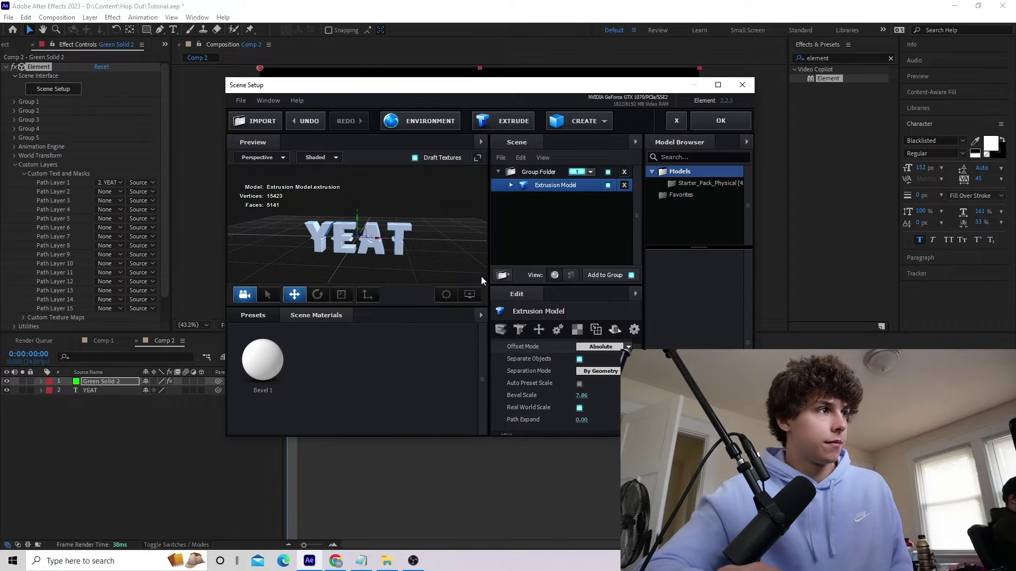
- Set the Bevel 1 material's reflectivity intensity to 100% and view the model front-on
mouse_move(402, 249)
mouse_down()
mouse_move(419, 222)
mouse_move(386, 255)
mouse_up()
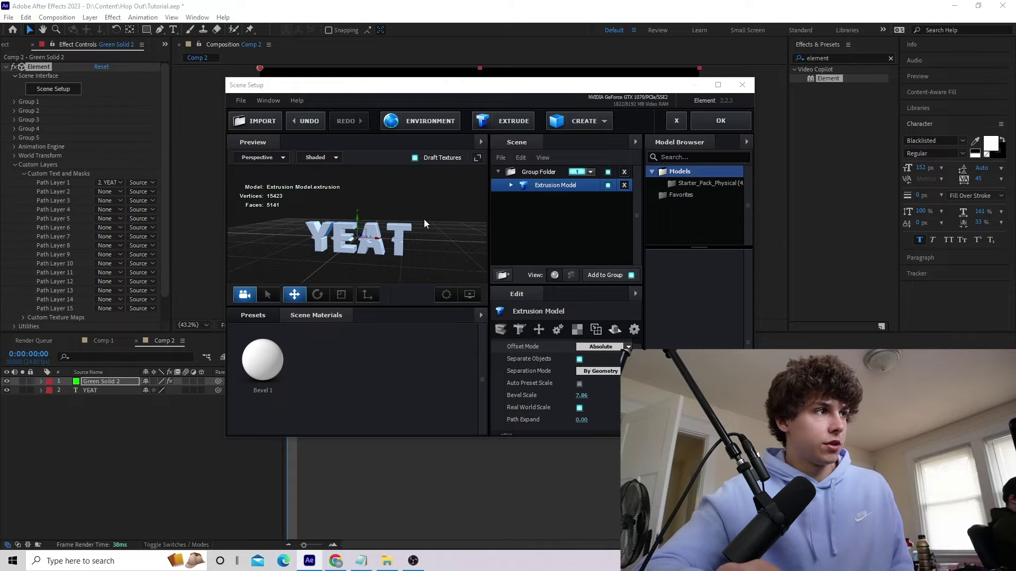
drag(424, 219, 515, 202)
click(510, 186)
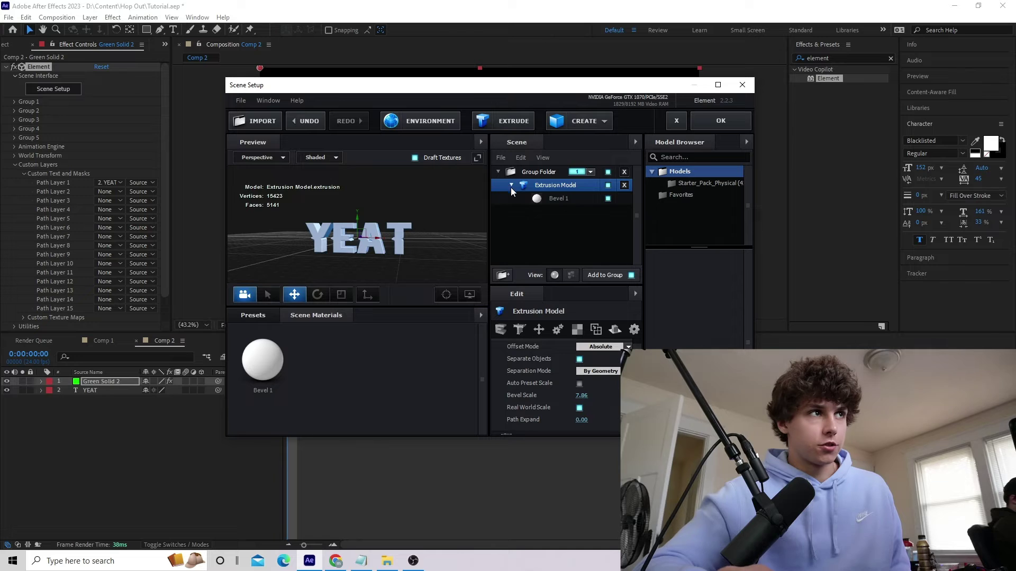
click(557, 199)
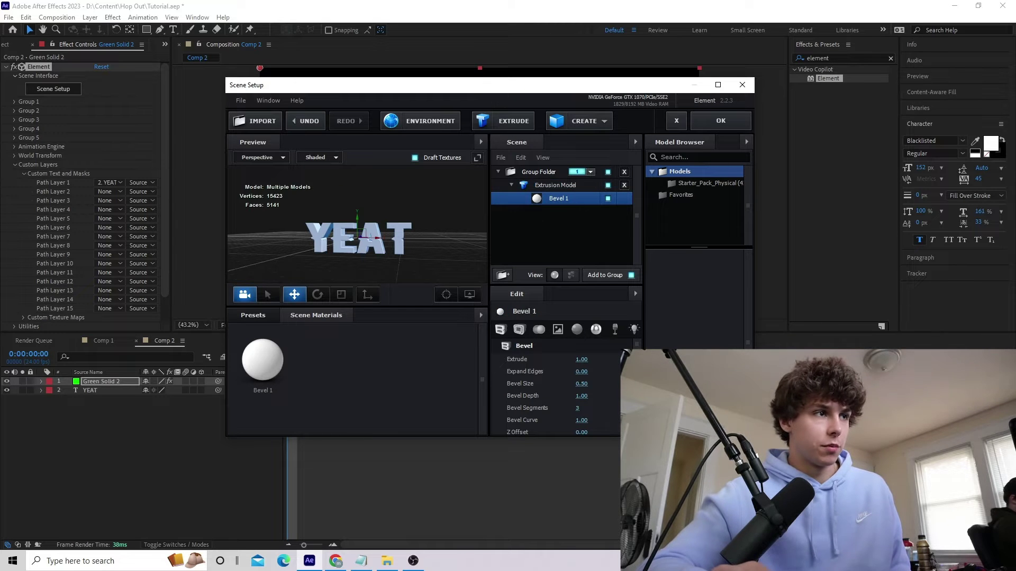
scroll(582, 361, down, 8)
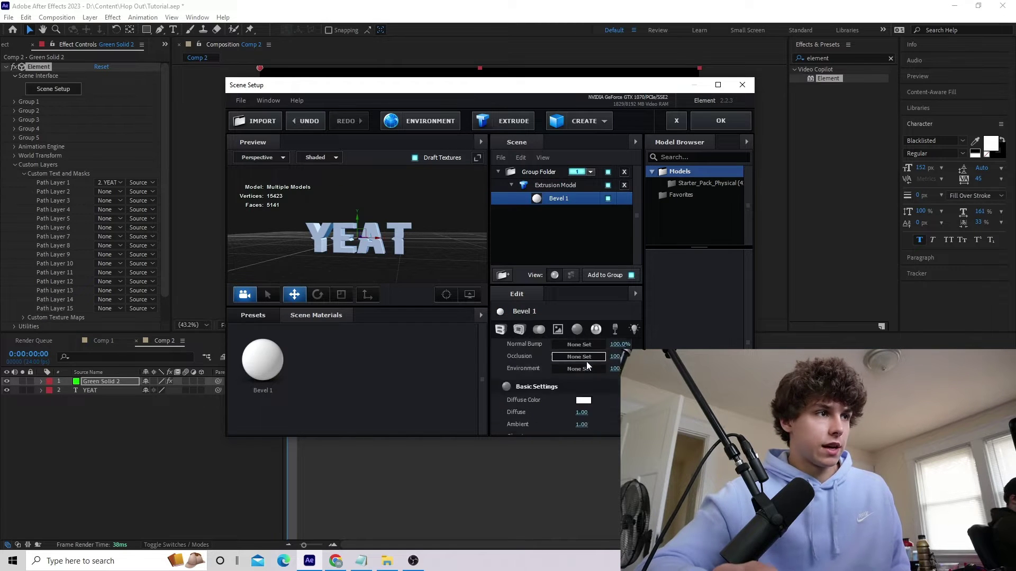
scroll(586, 360, down, 4)
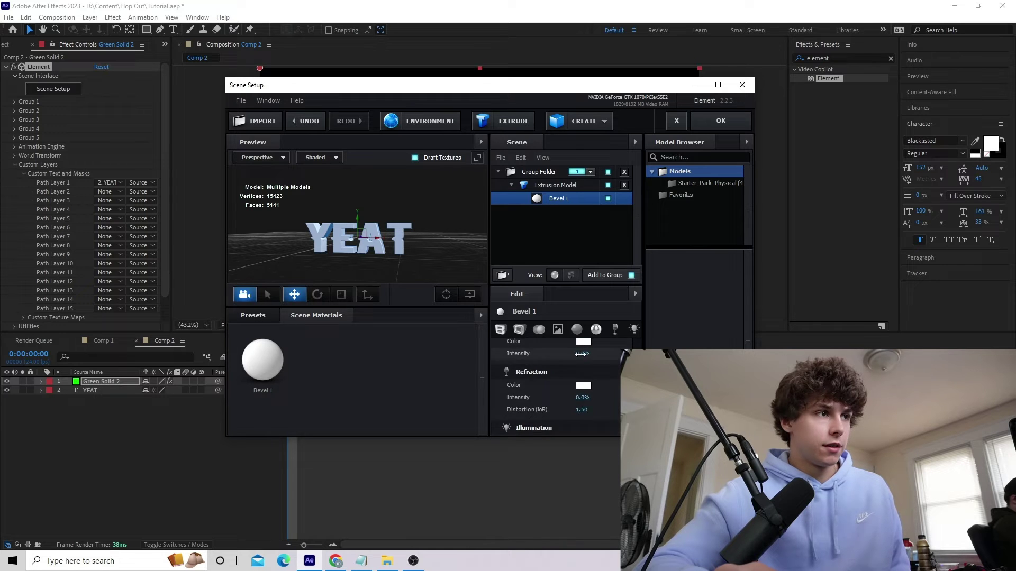
scroll(581, 354, up, 2)
mouse_move(434, 227)
mouse_down()
mouse_move(464, 249)
mouse_move(499, 229)
mouse_move(481, 211)
mouse_move(435, 203)
mouse_move(324, 236)
mouse_move(374, 209)
mouse_move(364, 243)
mouse_move(417, 228)
mouse_up()
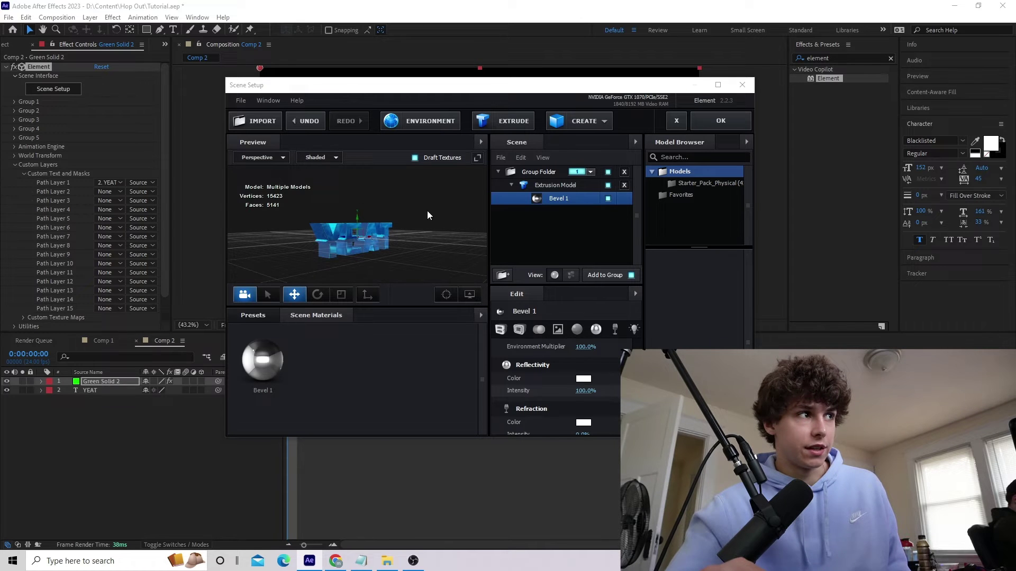
drag(433, 217, 427, 217)
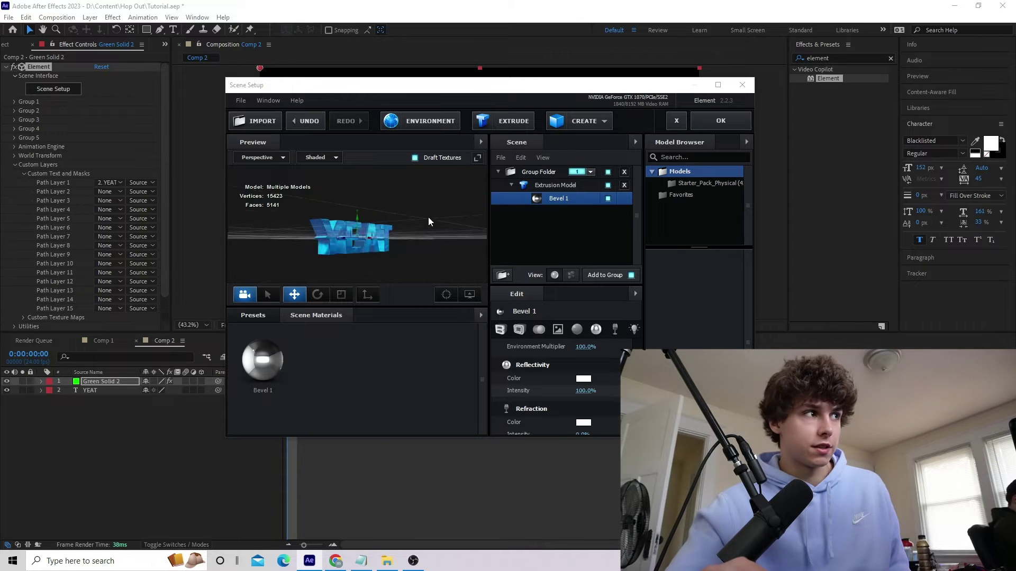
- Apply the 3D scene, hide the flat YEAT layer, and expand Green Solid 2's Particle Replicator settings
click(722, 122)
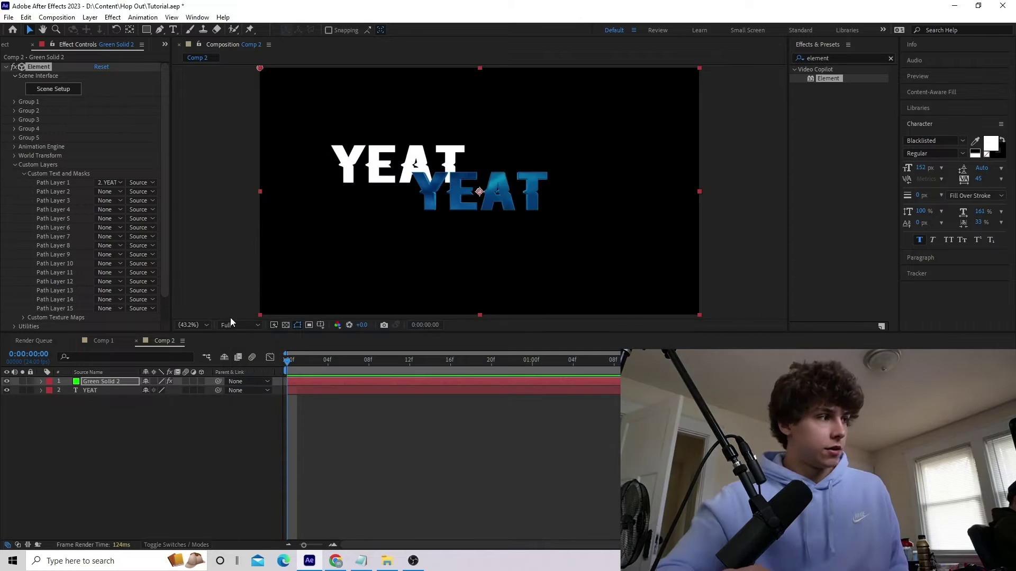
click(6, 390)
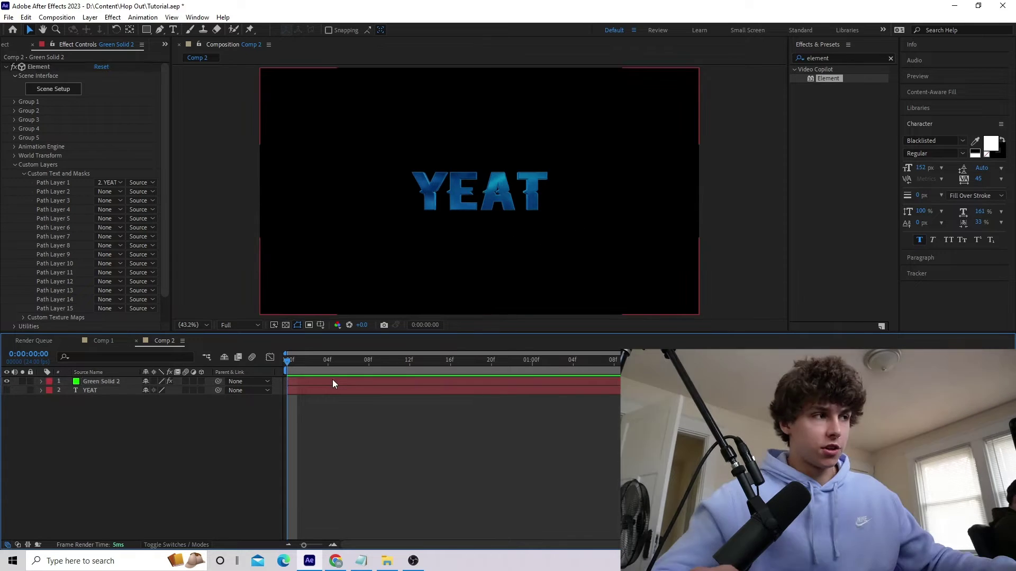
click(332, 379)
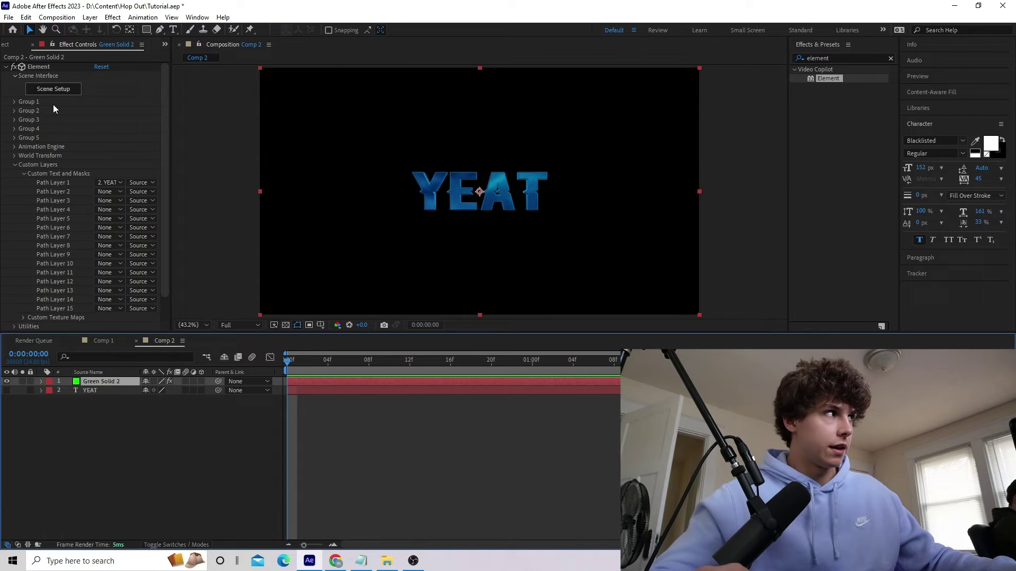
click(13, 101)
click(23, 119)
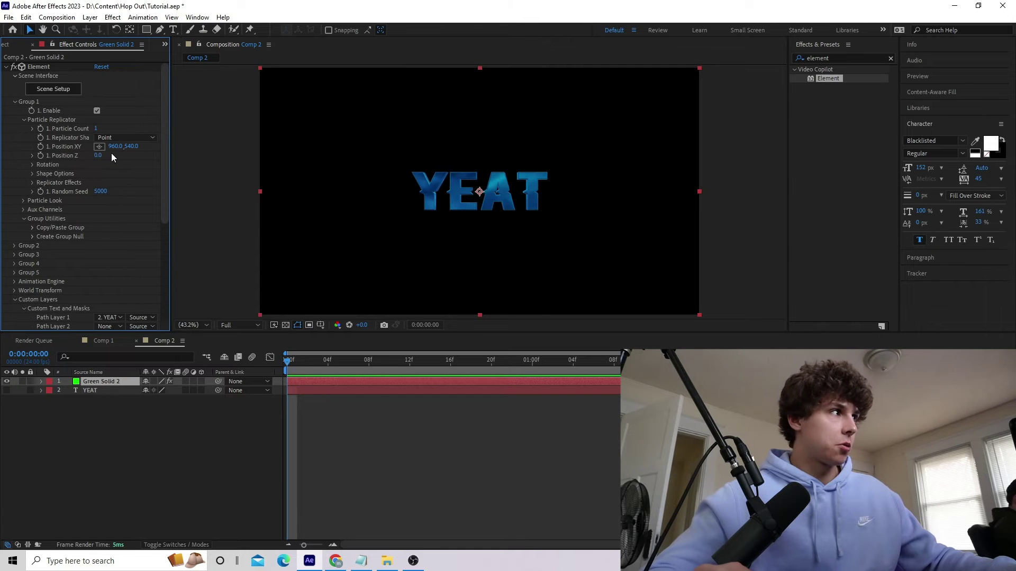
- Keyframe Element's Position Z so YEAT moves from -2700 at the start toward -1540
drag(97, 155, 195, 201)
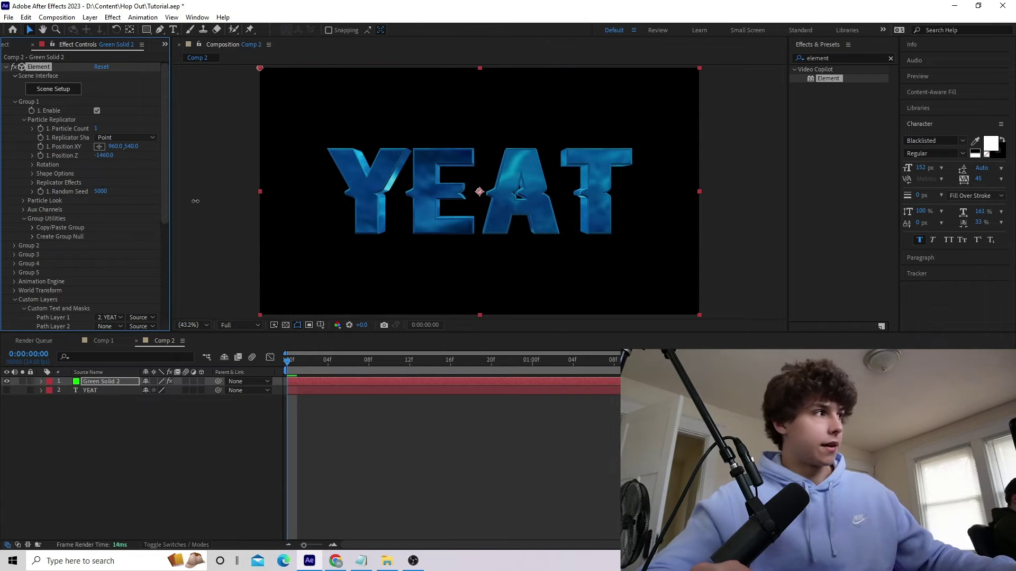
click(40, 155)
drag(106, 156, 199, 170)
key(space)
key(space)
key(space)
drag(103, 158, 51, 162)
key(Home)
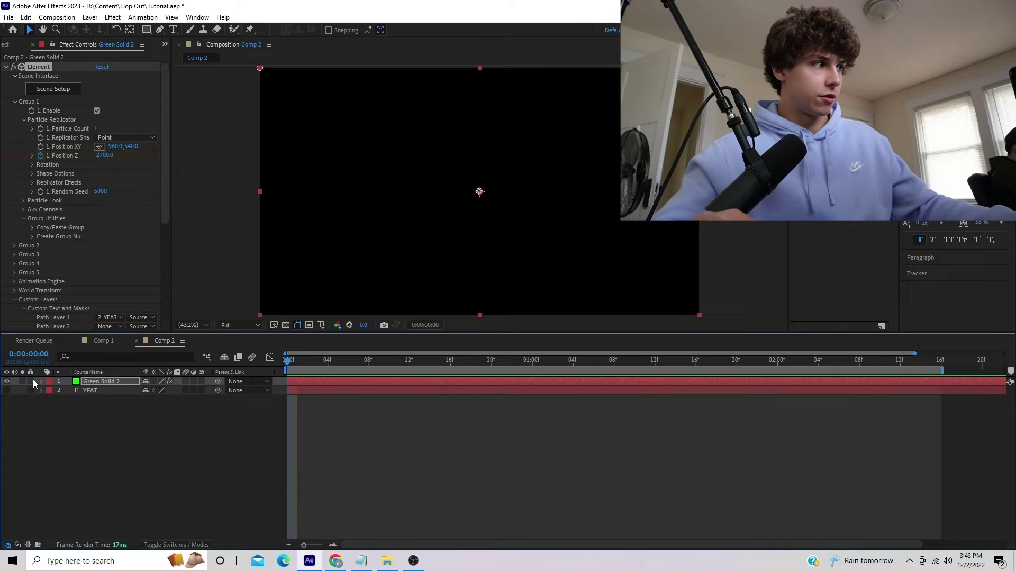
- Reveal the Position Z keyframes in the timeline, shift the last one later and preview
click(41, 381)
click(49, 391)
click(60, 400)
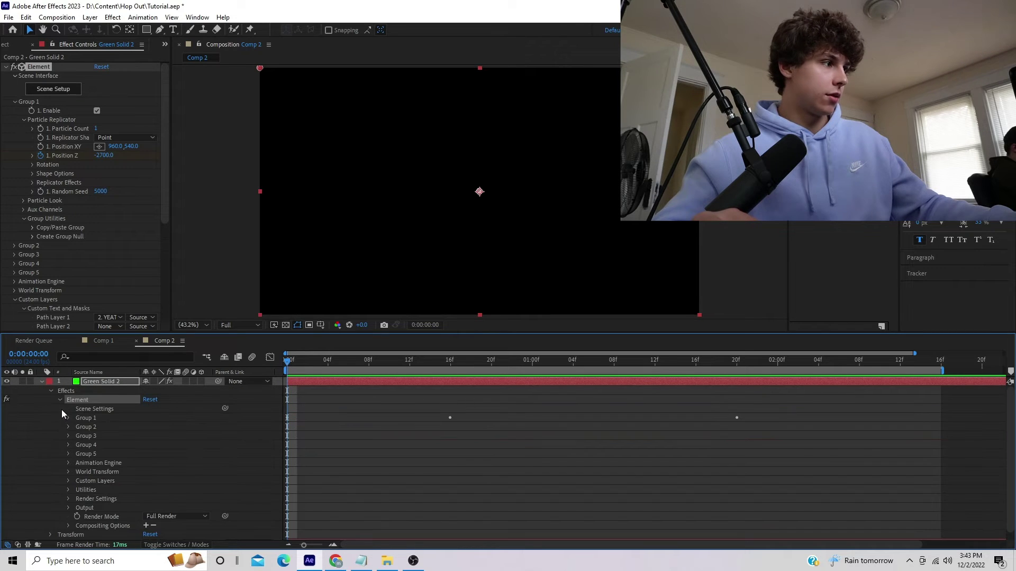
click(67, 419)
key(F2)
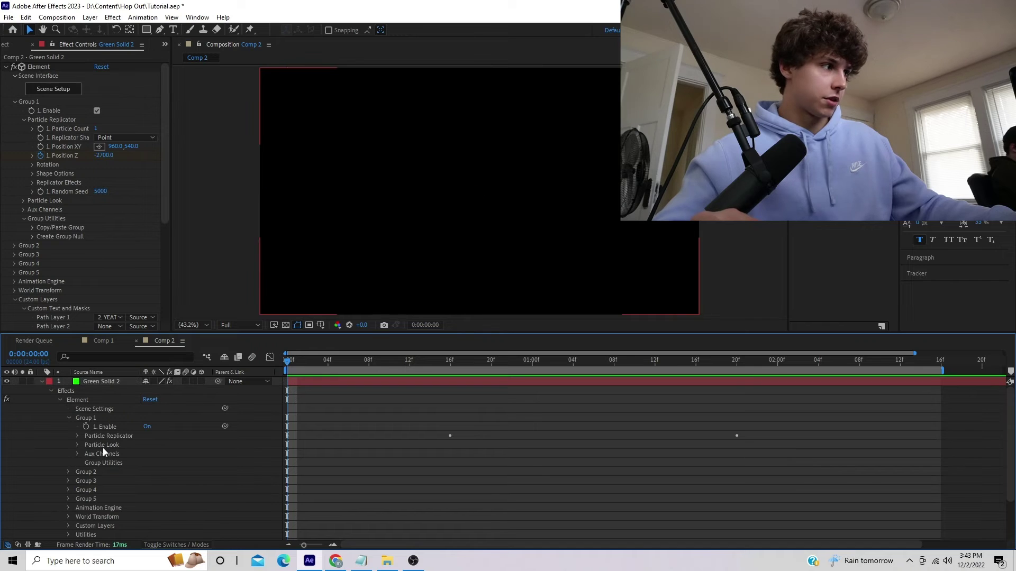
click(78, 436)
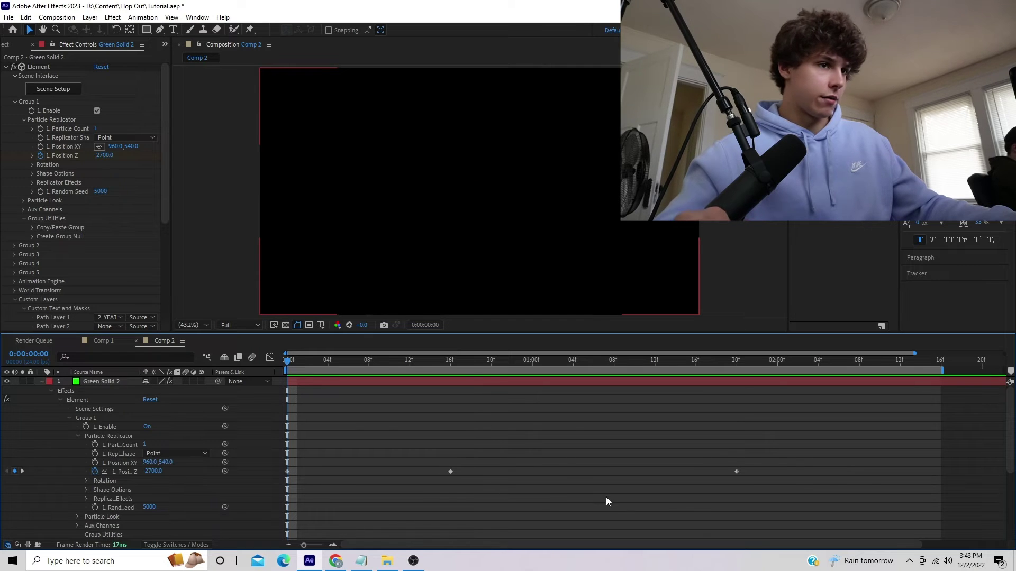
drag(736, 472, 941, 472)
key(F2)
key(space)
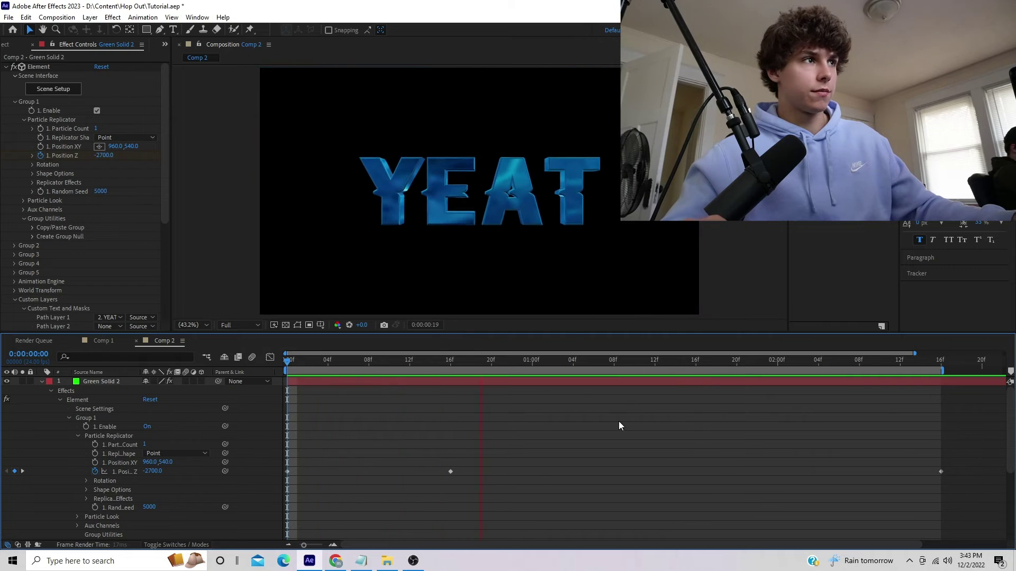
key(space)
- Place the final depth keyframe at two seconds and end the work area there
drag(588, 369, 788, 366)
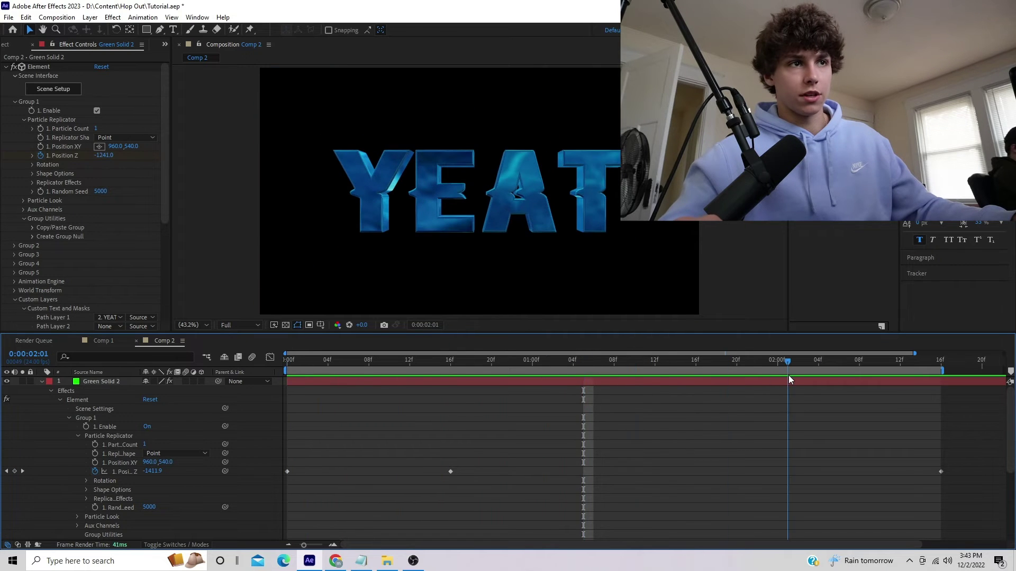
drag(941, 473, 787, 472)
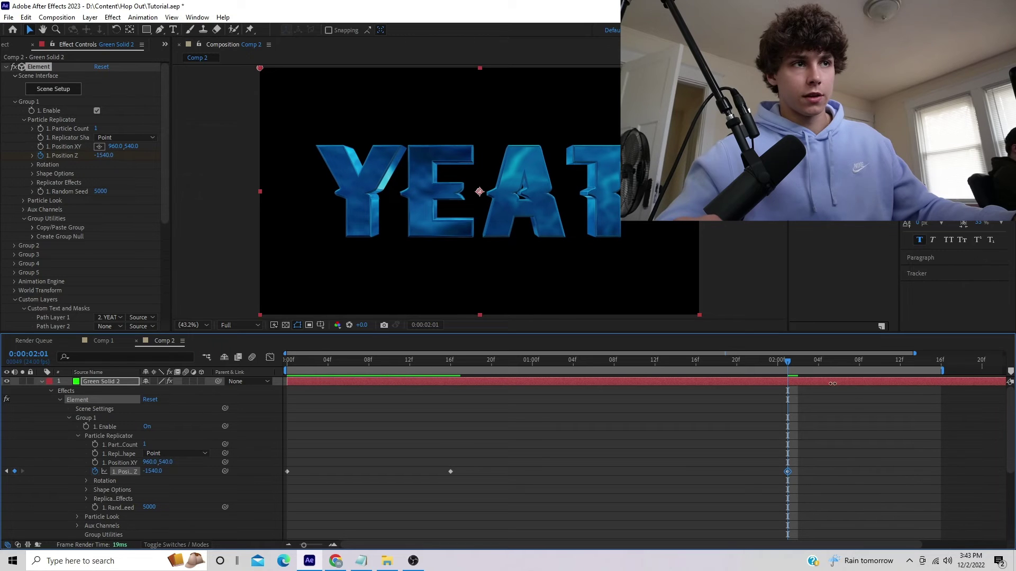
drag(936, 369, 797, 372)
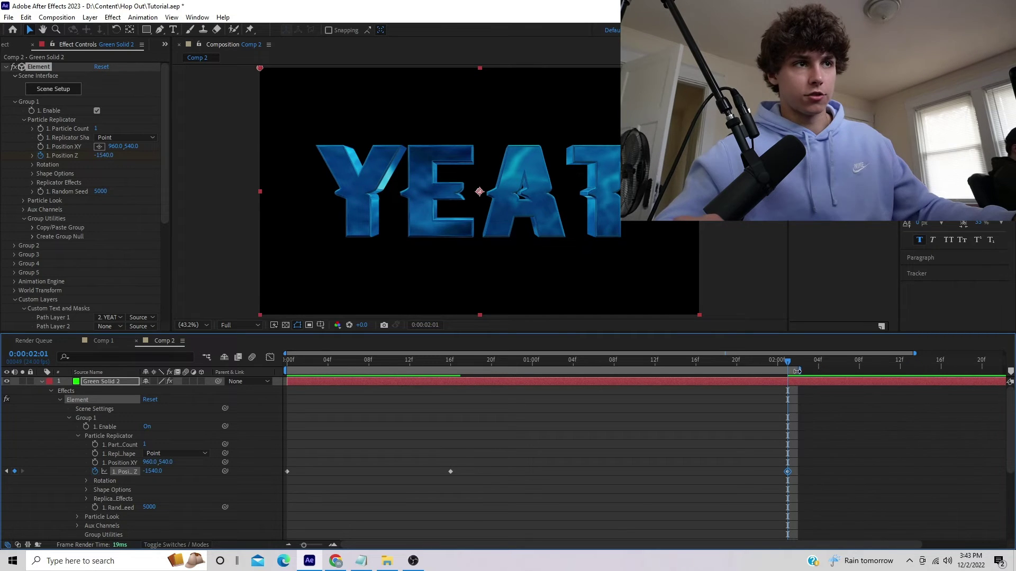
key(space)
- Apply Easy Ease to all three Position Z keyframes and preview the fly-in
drag(839, 454, 281, 496)
right_click(450, 472)
mouse_move(529, 526)
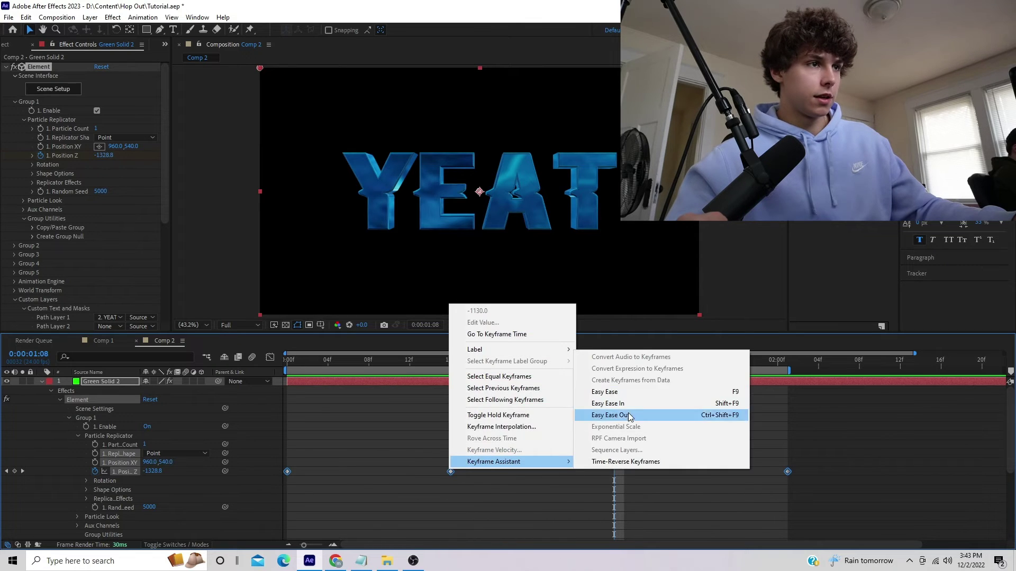
click(635, 392)
key(Home)
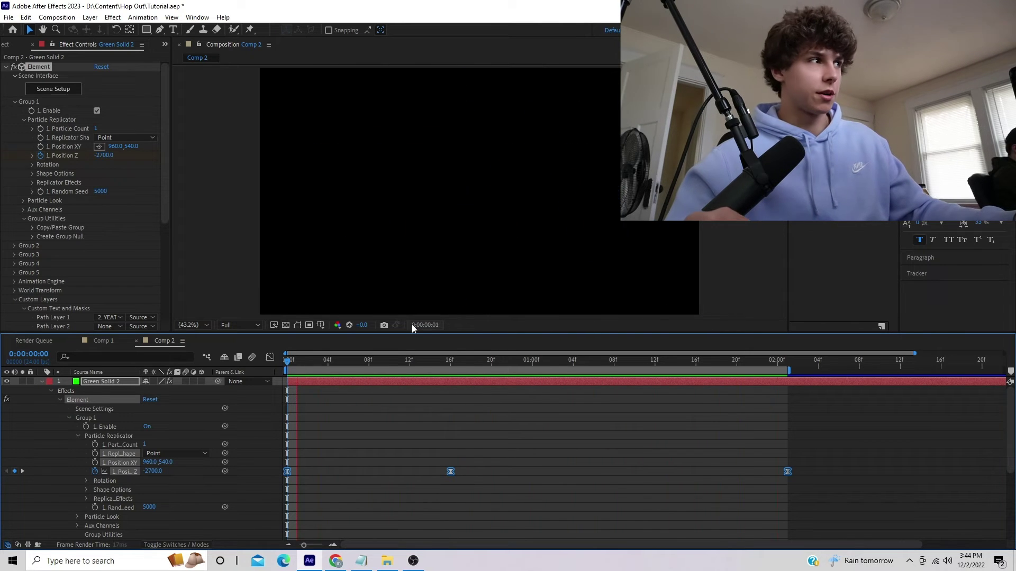
key(space)
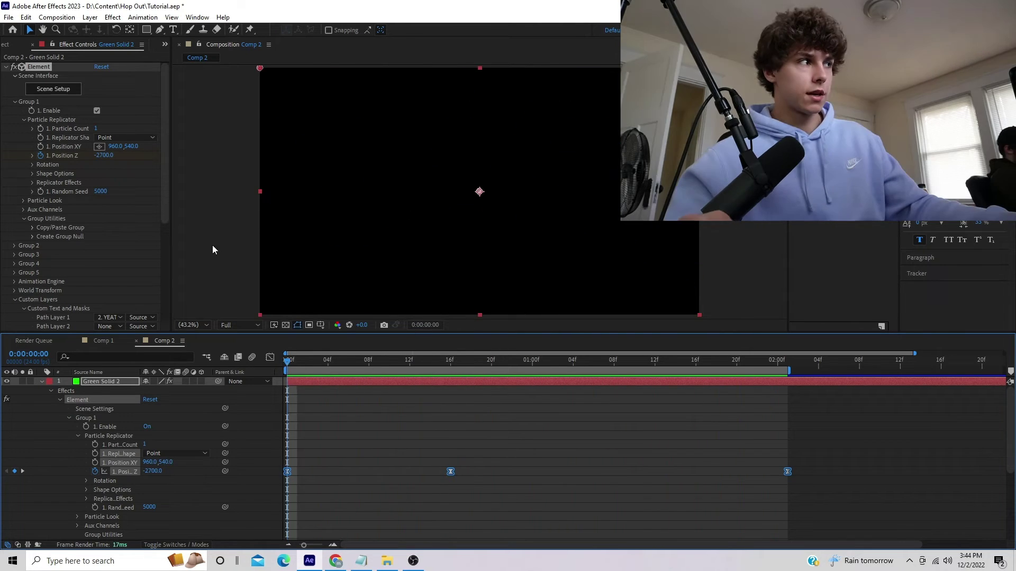
- Enable Multi-Object under Particle Look and widen Effect Controls to show property names
click(22, 201)
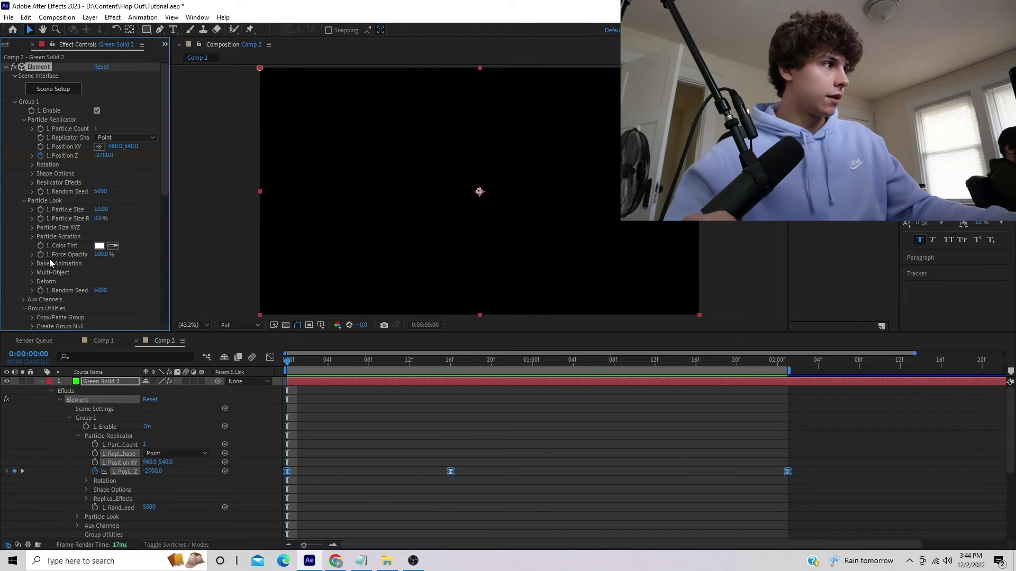
click(32, 272)
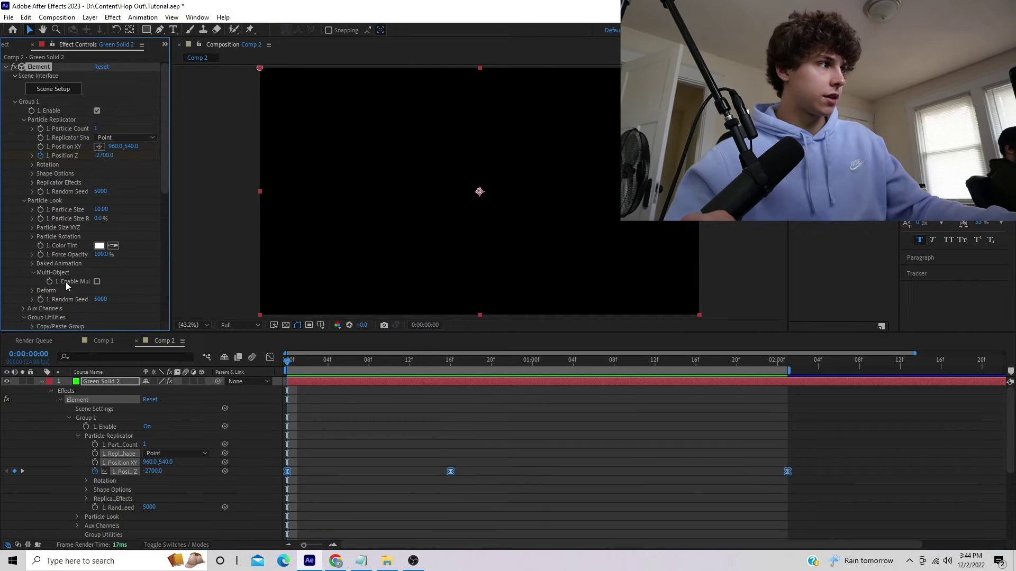
click(97, 282)
scroll(95, 264, down, 5)
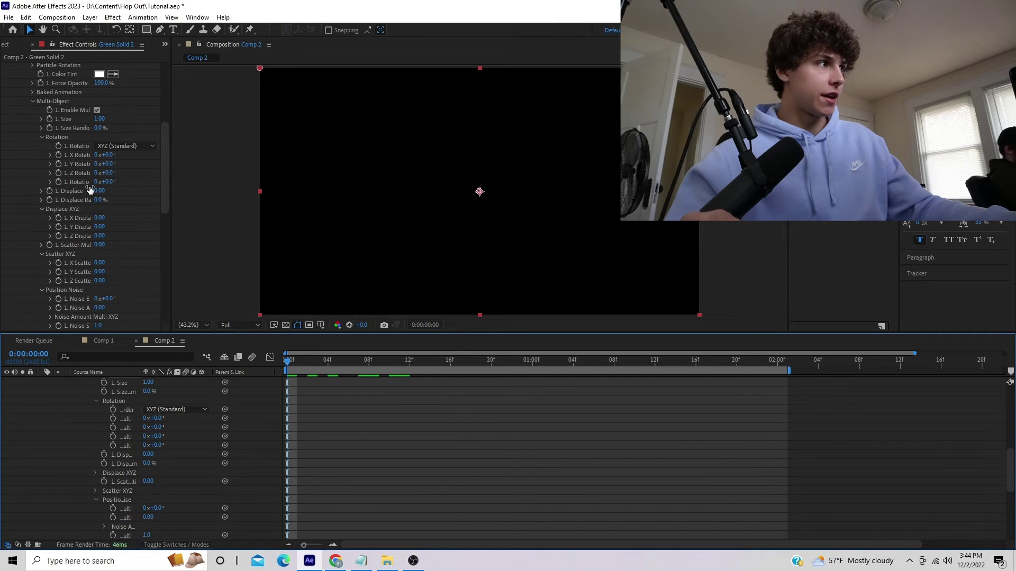
drag(173, 170, 294, 181)
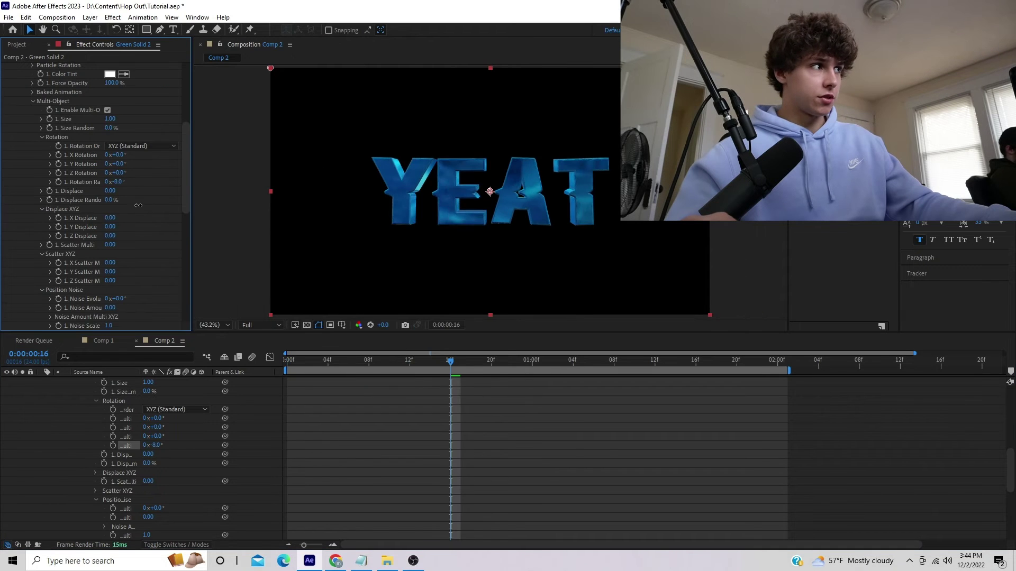
- Keyframe Rotation Random from -35° at the start to +44° at two seconds, then preview
drag(118, 181, 112, 201)
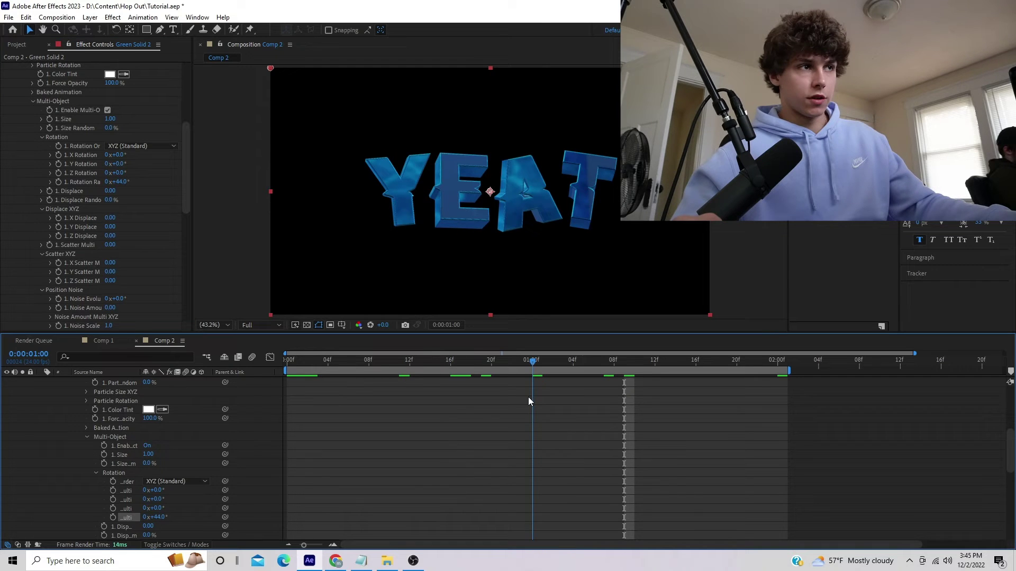
click(58, 182)
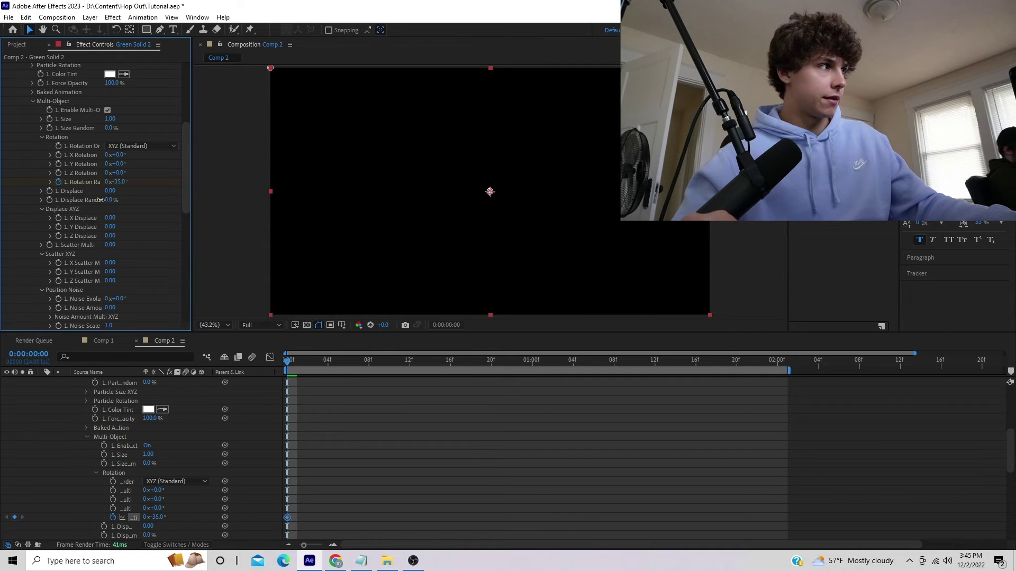
drag(332, 362, 785, 385)
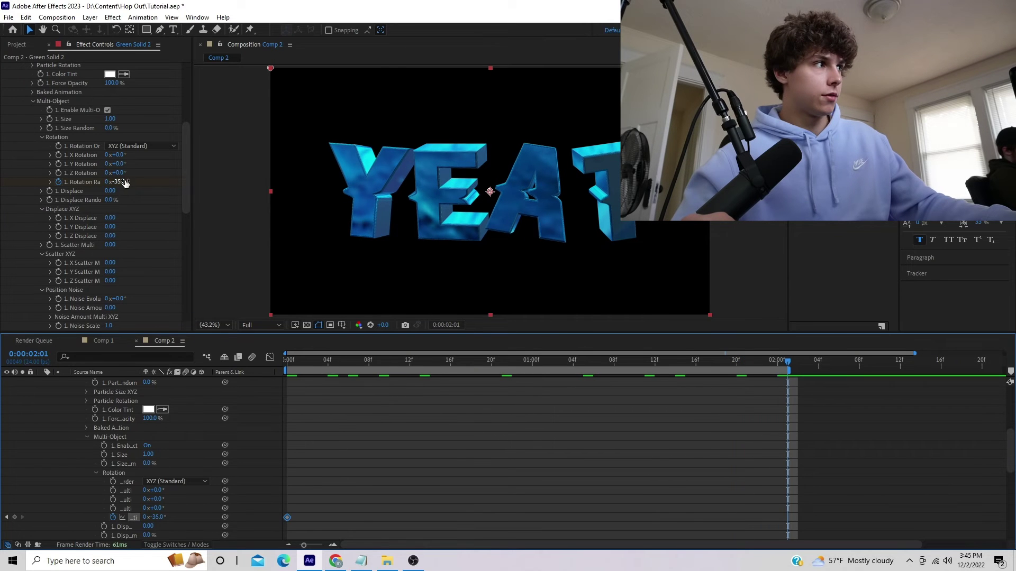
drag(123, 181, 183, 195)
key(space)
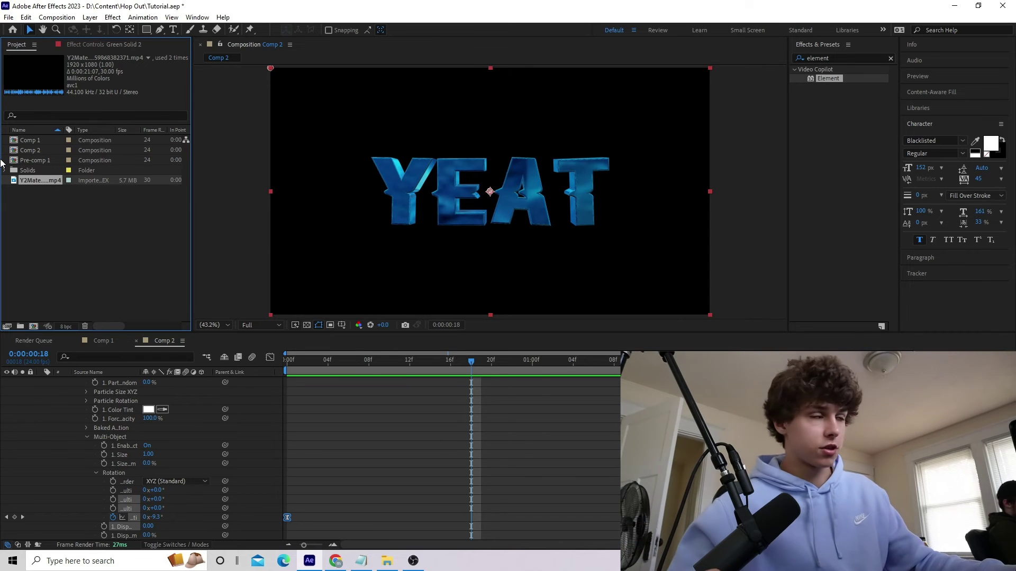
- Place the CRT overlay clip as Comp 2's top layer with Screen blending mode
drag(34, 182, 285, 332)
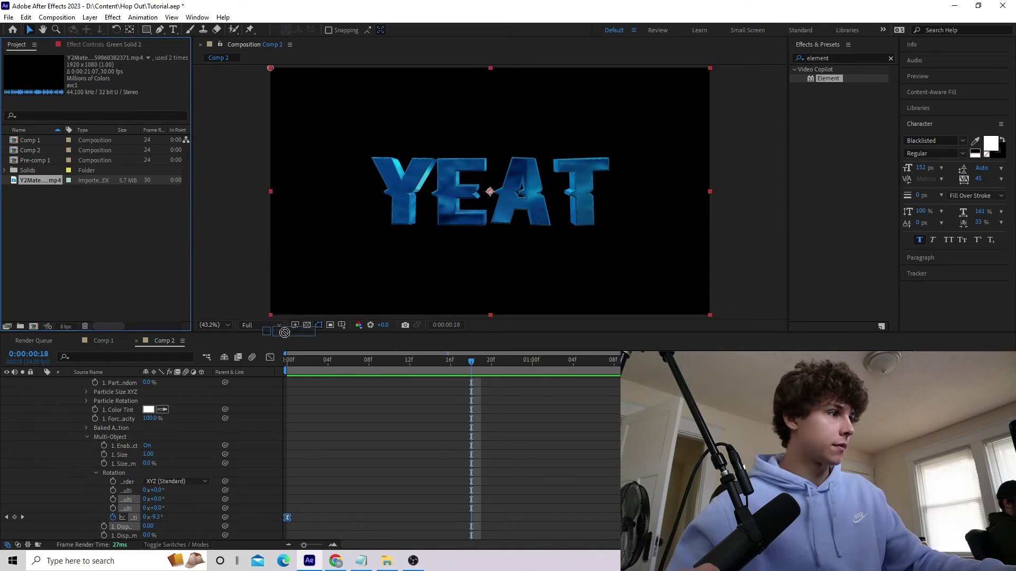
drag(314, 401, 302, 407)
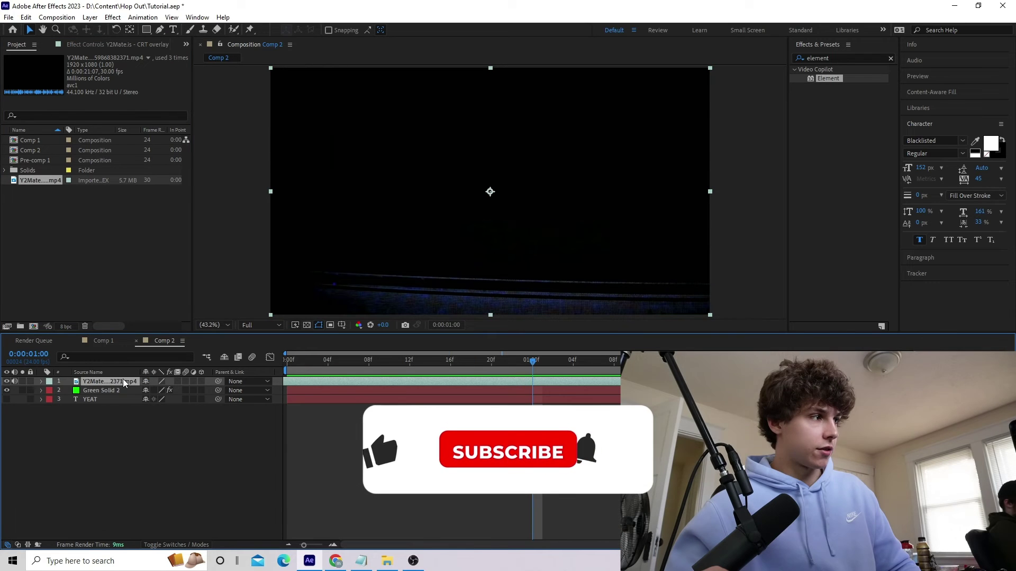
right_click(124, 381)
mouse_move(204, 194)
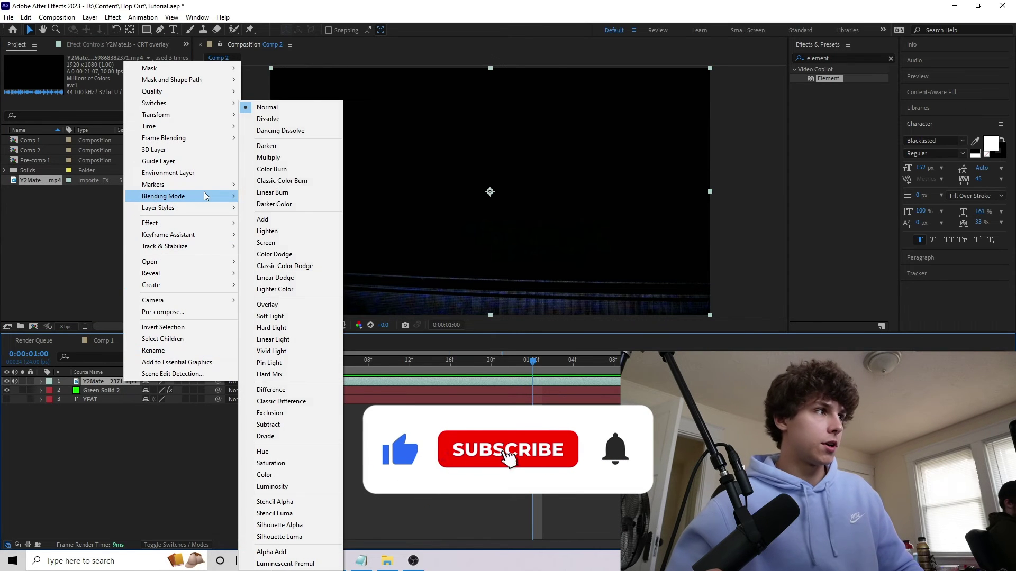
click(290, 242)
key(space)
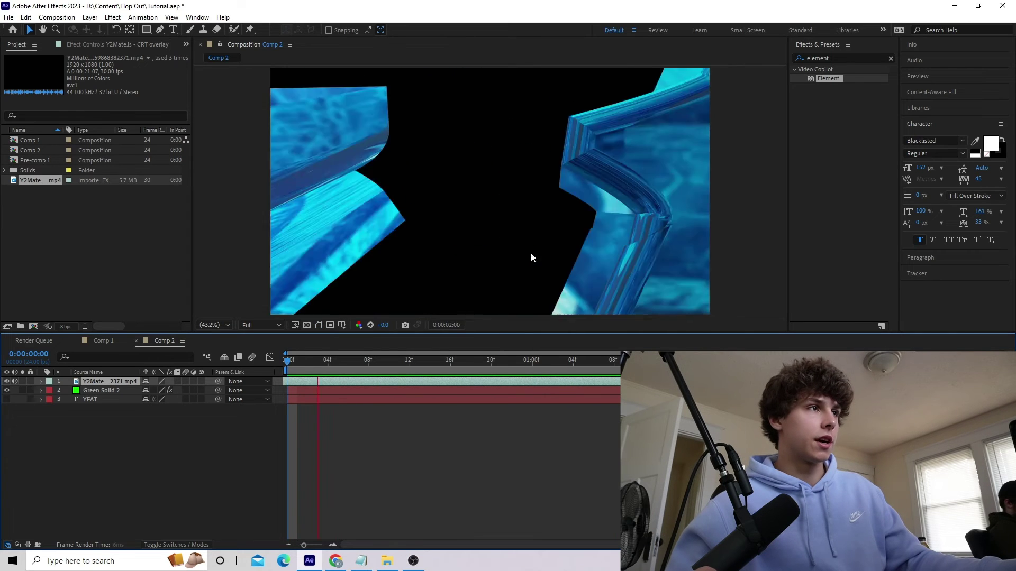
right_click(184, 454)
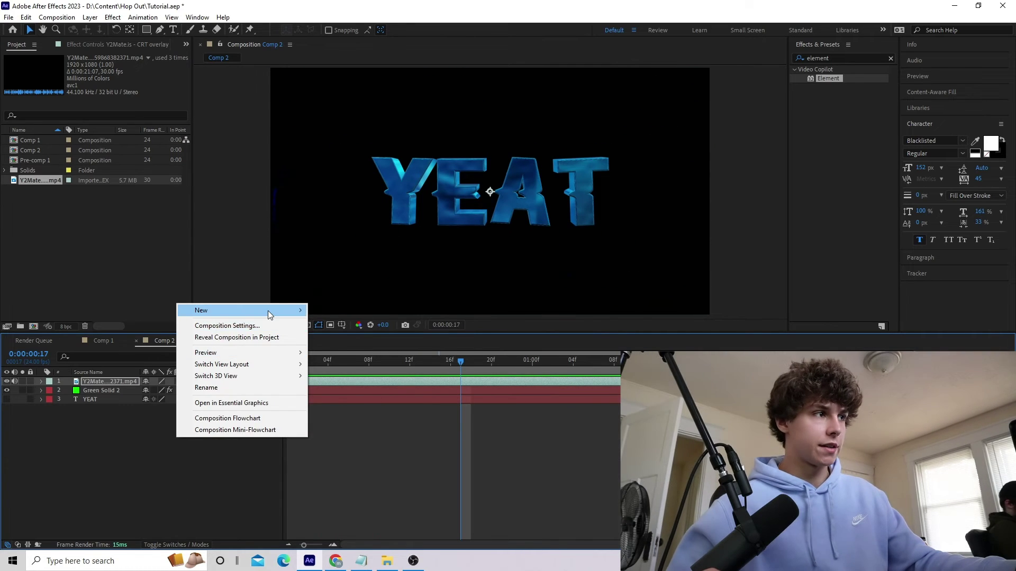
- Add a new adjustment layer on top and apply Pixel Motion Blur to it
mouse_move(268, 310)
click(385, 396)
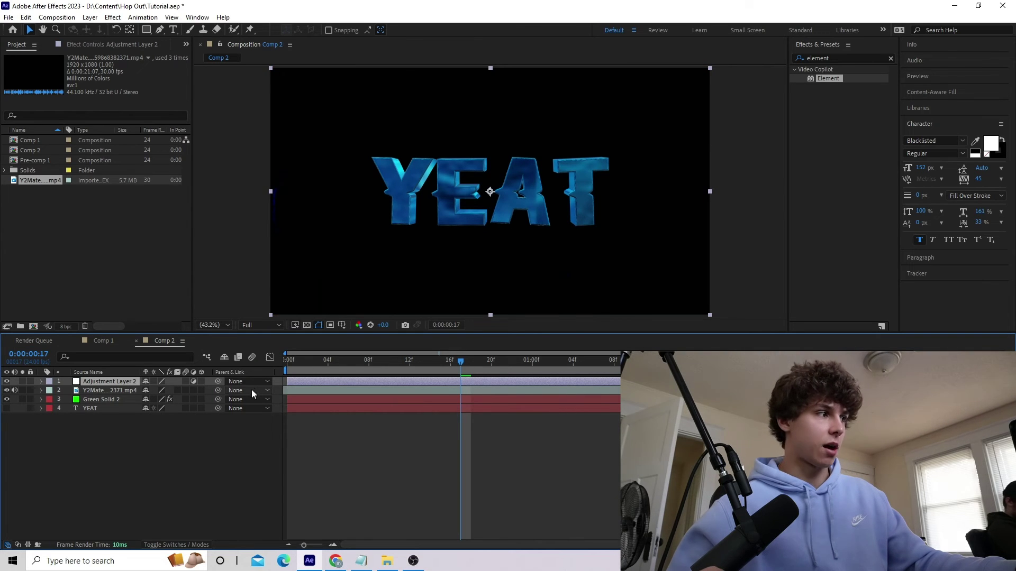
key(ctrl+5)
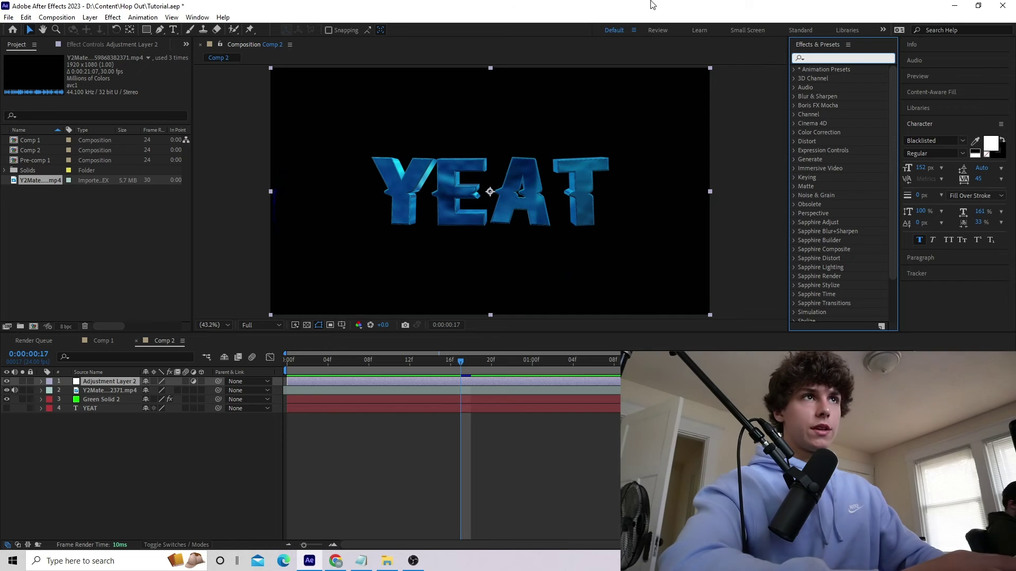
text(pixel)
drag(842, 160, 400, 367)
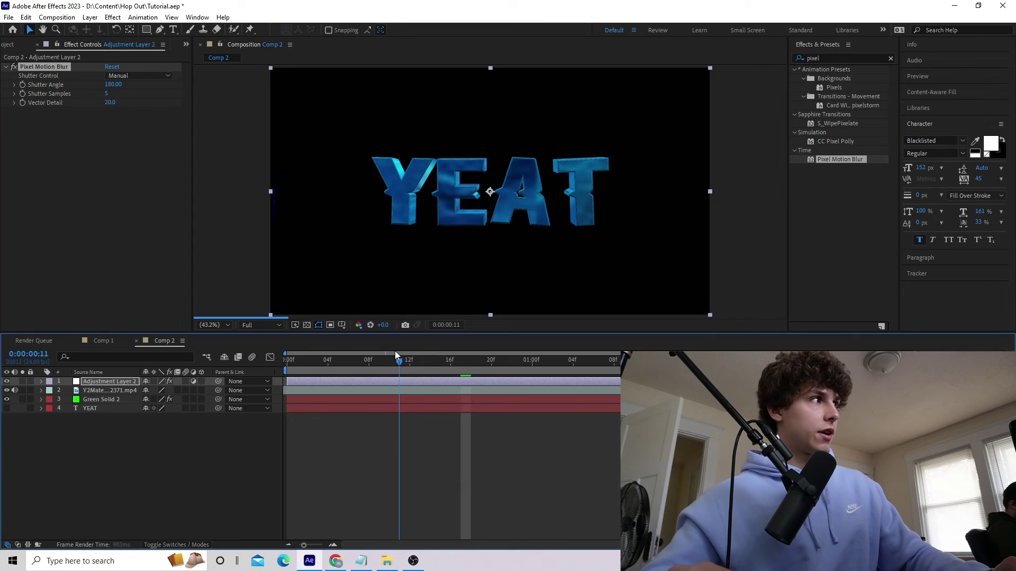
- Set the Pixel Motion Blur Shutter Angle to 360
click(113, 84)
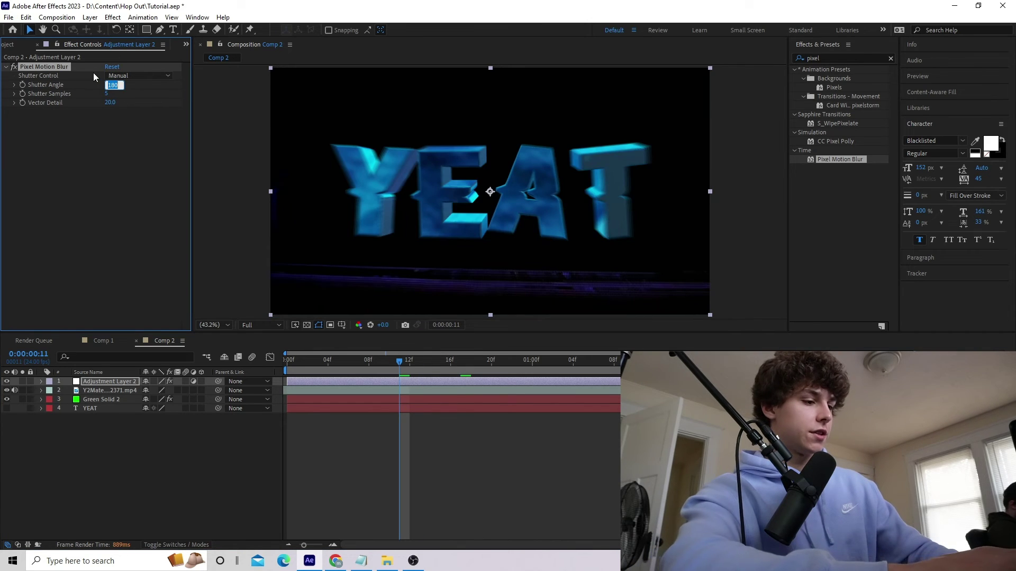
text(360)
key(Return)
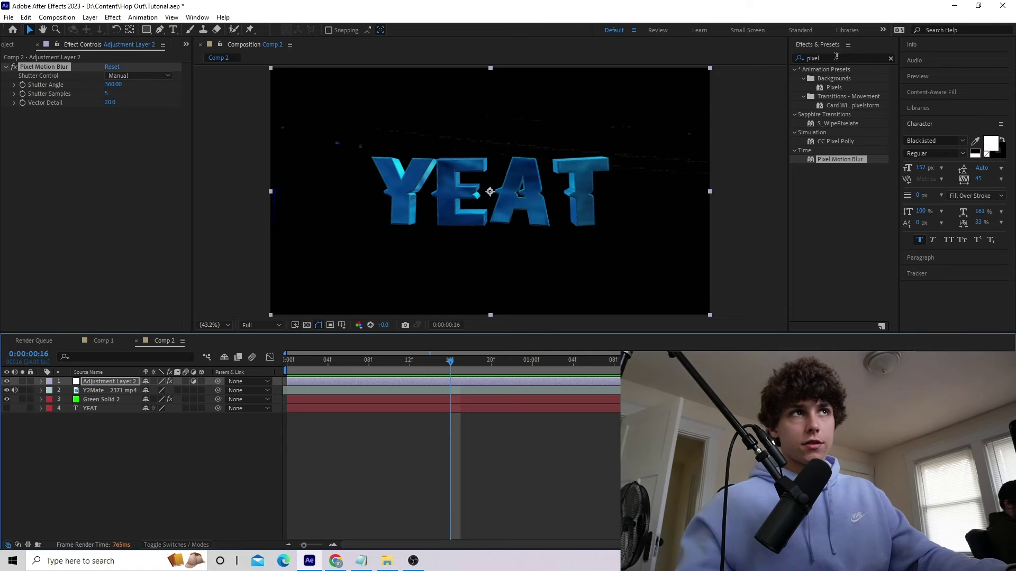
double_click(837, 56)
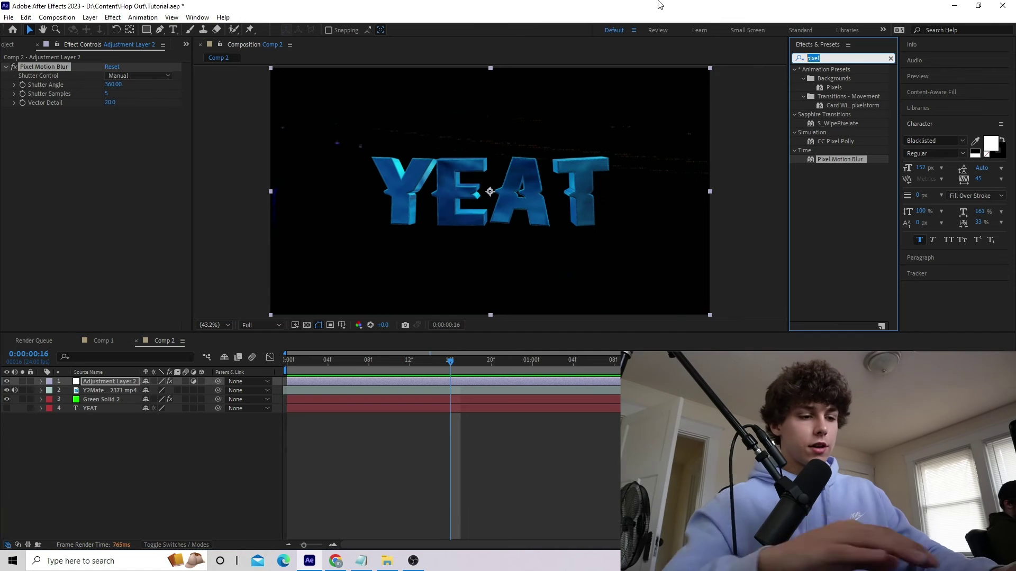
- Apply Sapphire S_Glow to Green Solid 2 and change its Threshold to 0.15
text(glow)
drag(828, 178, 379, 399)
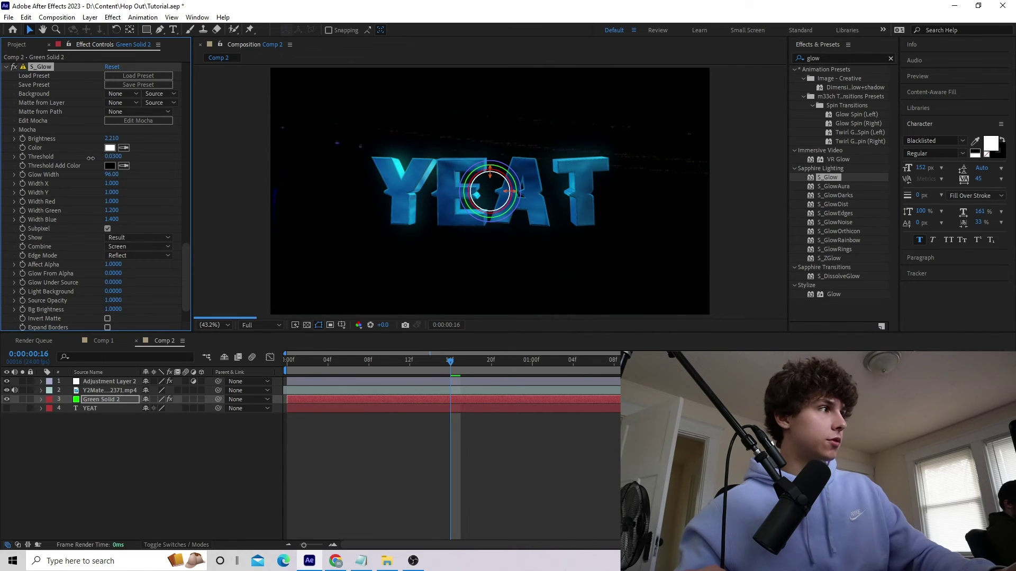
drag(90, 158, 602, 371)
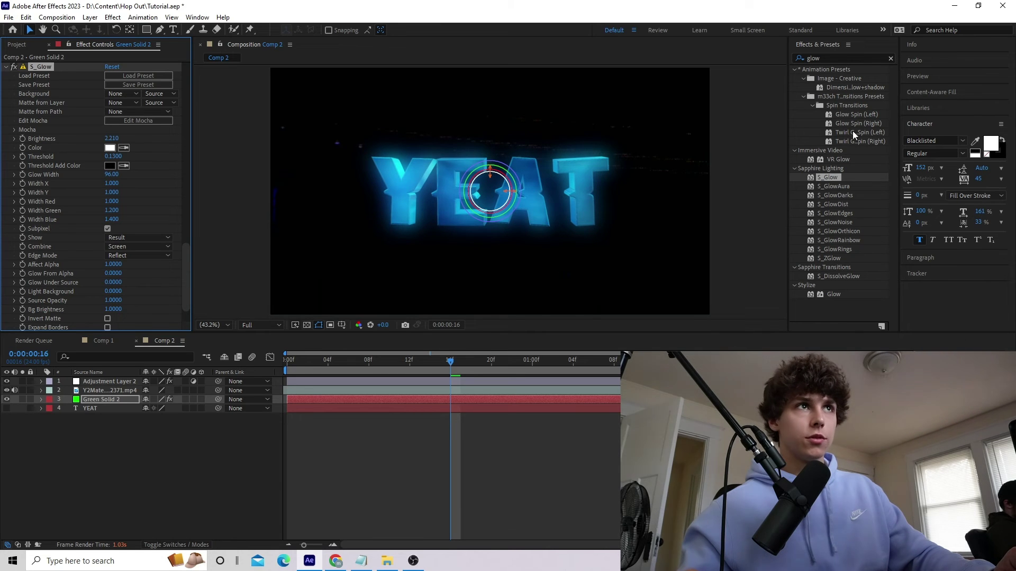
click(853, 55)
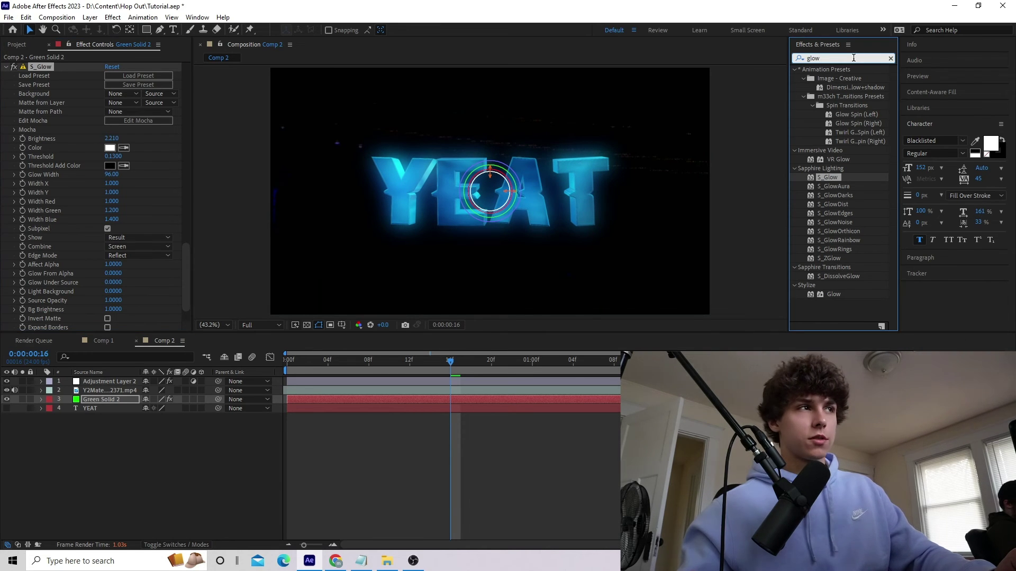
- Put Turbulent Displace (Amount 19, Size 170) on the adjustment layer and preview the wobble
text(tur)
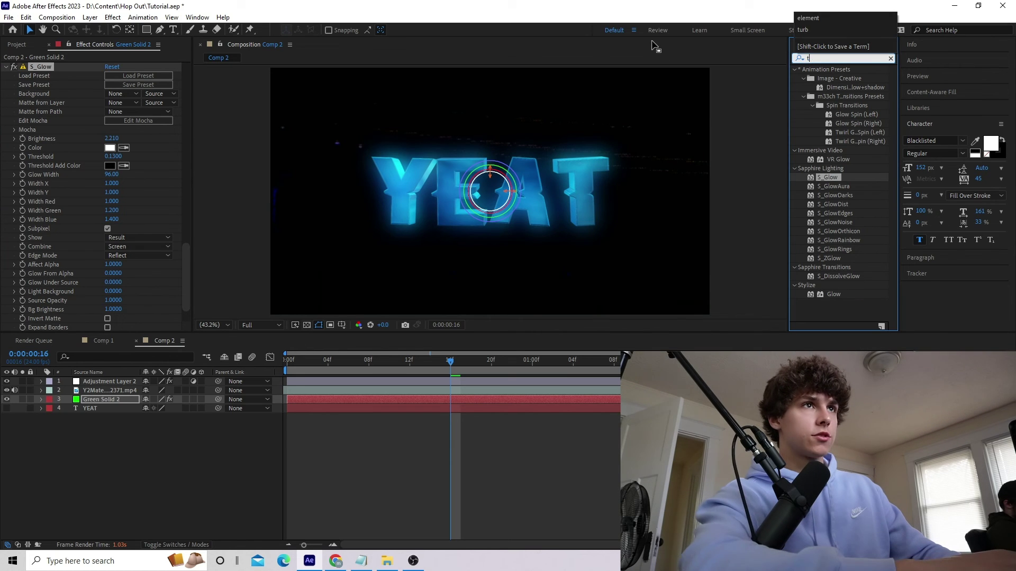
text(b)
drag(841, 78, 479, 382)
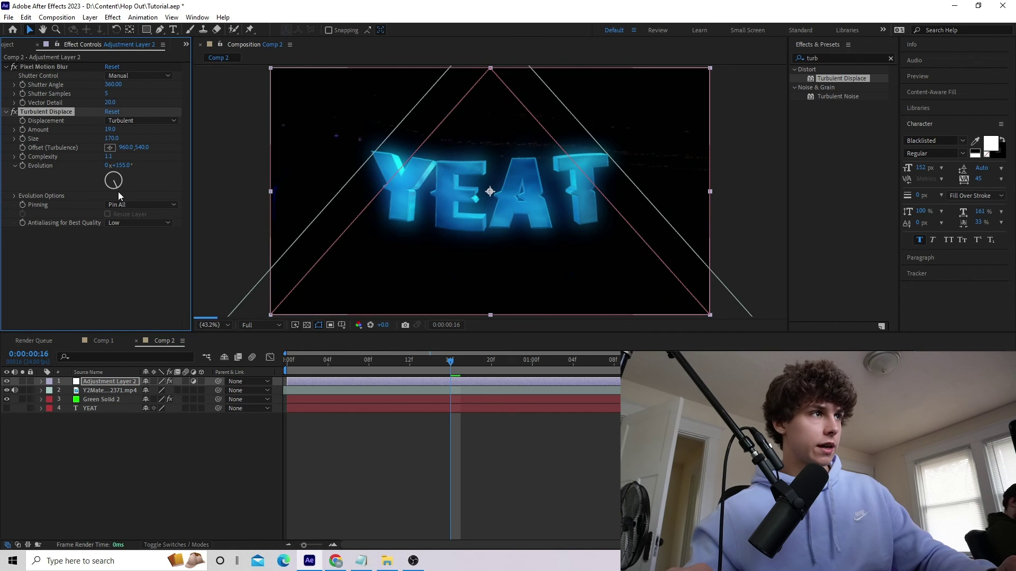
key(space)
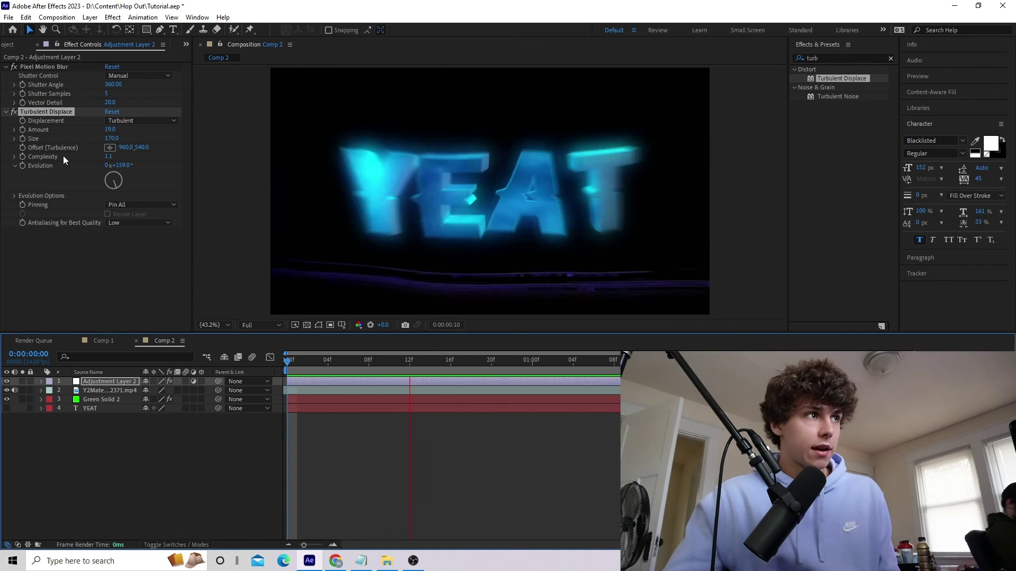